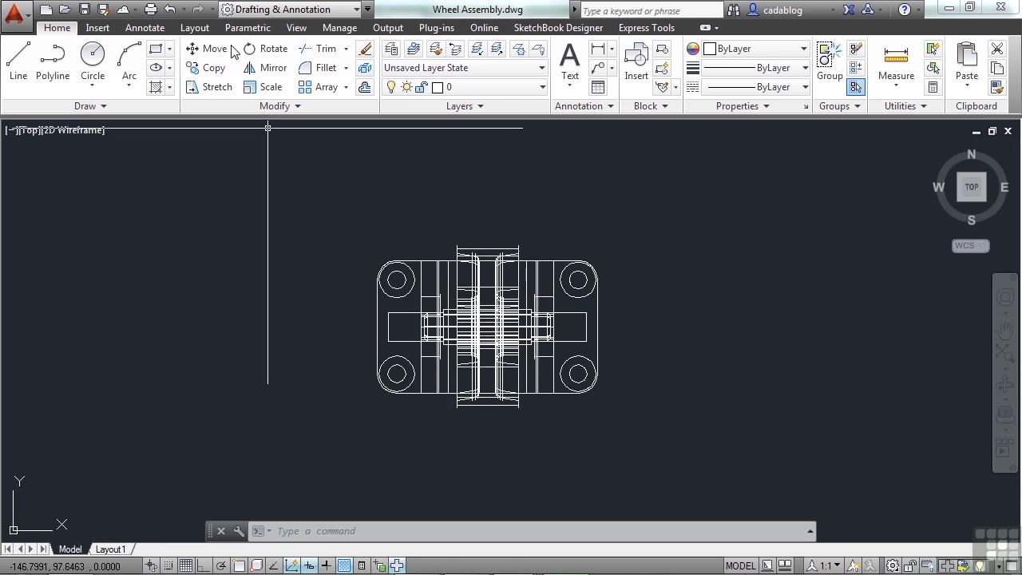
Browse the Insert, Annotate and Layout ribbon tabs, then return to the Home tab.
left_click(94, 29)
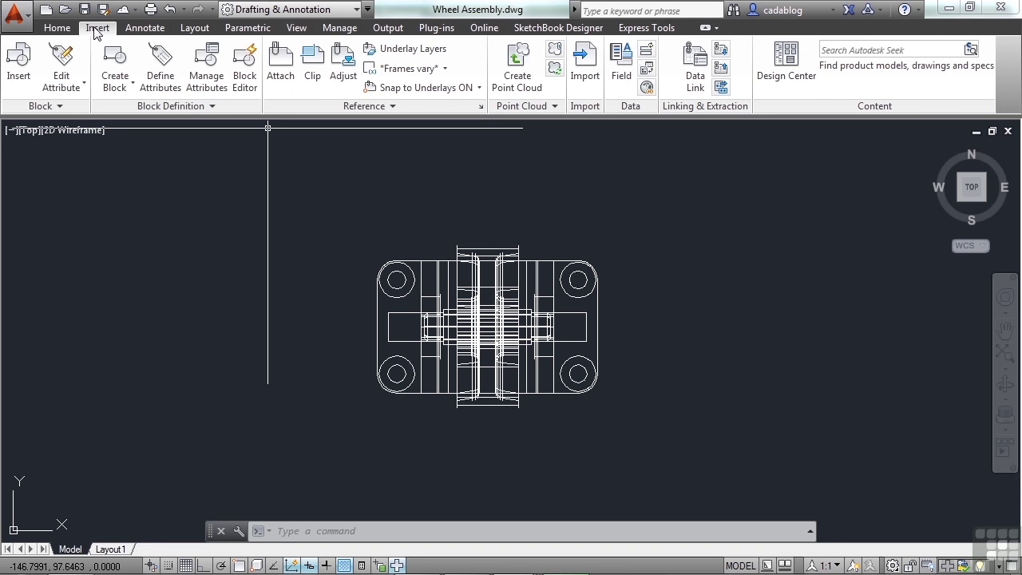
left_click(142, 32)
left_click(194, 32)
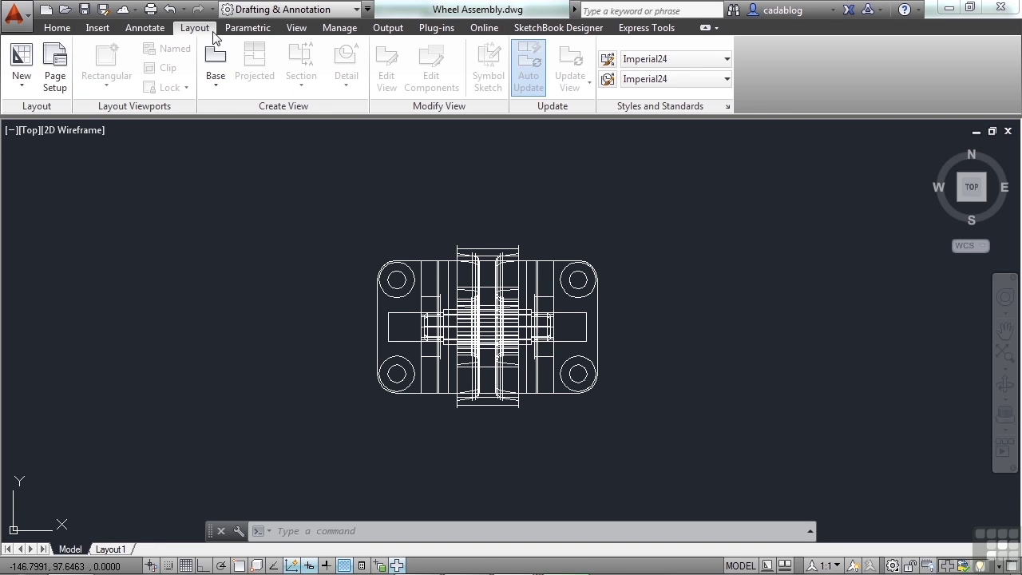
left_click(57, 28)
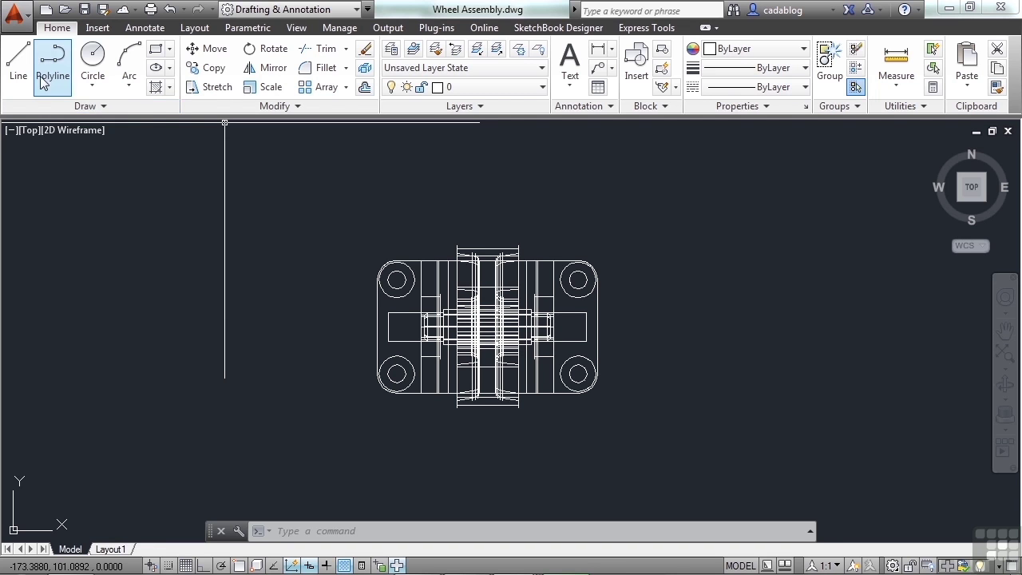
Preview the Circle and Arc dropdowns and the Draw panel slide-out.
left_click(91, 83)
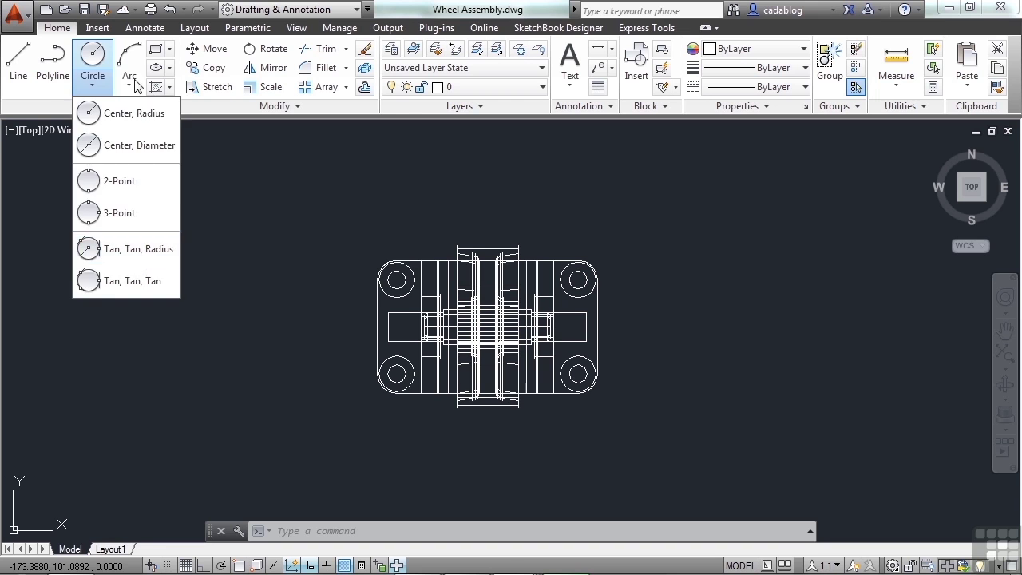
left_click(136, 86)
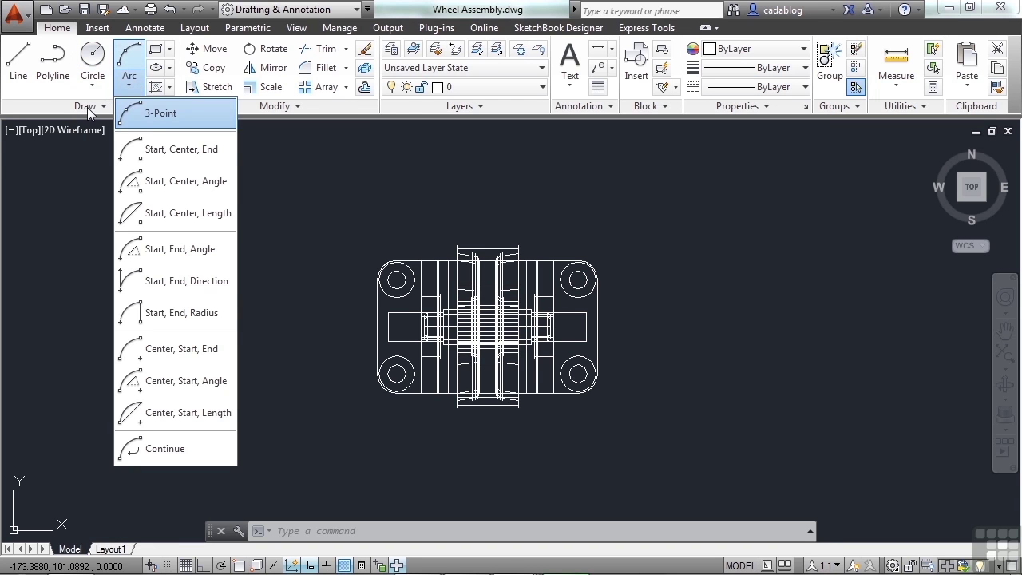
left_click(101, 112)
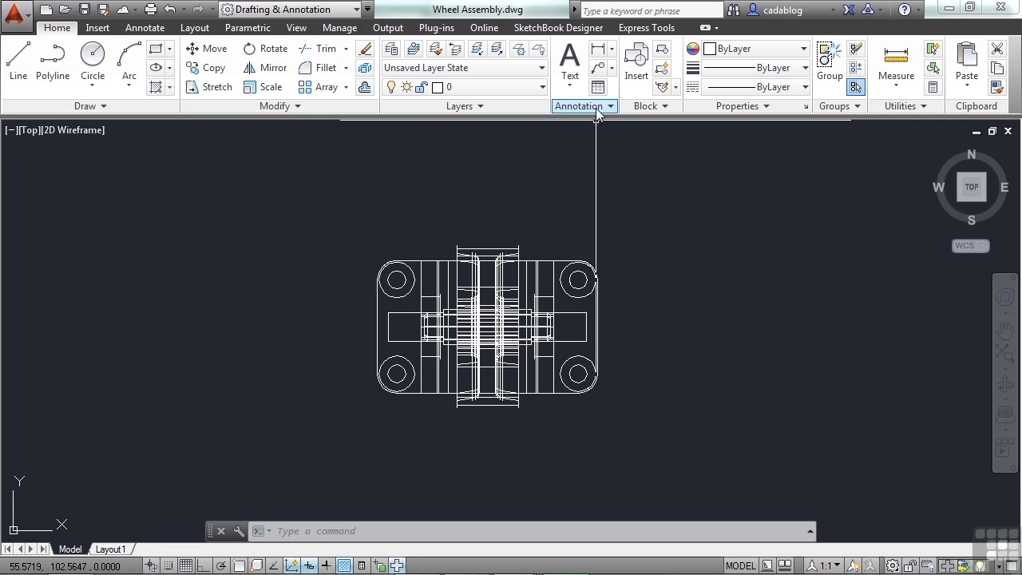
Preview the Text and Dimension options, start a Linear dimension, and expand the Annotation slide-out.
left_click(575, 85)
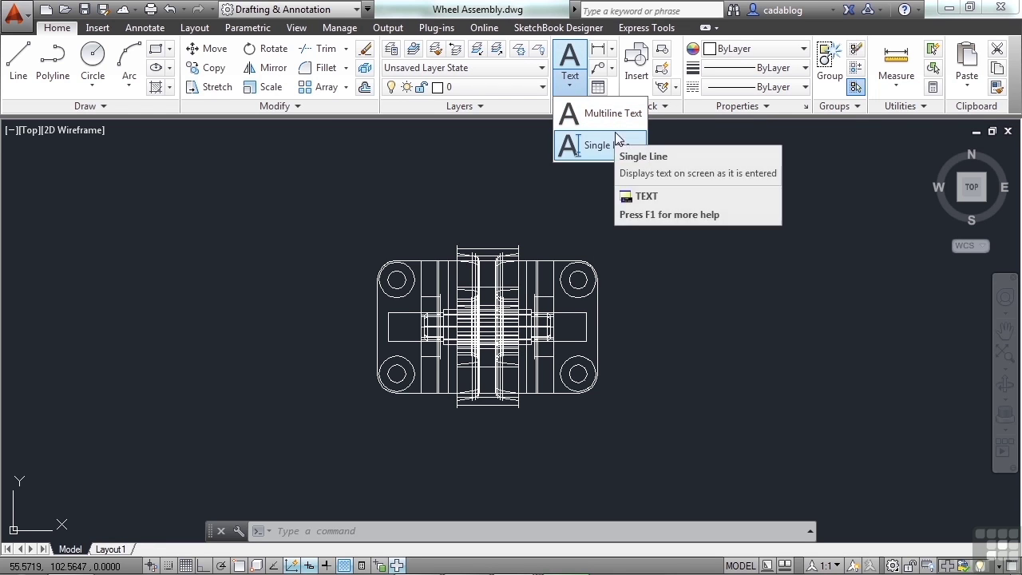
left_click(605, 57)
left_click(605, 52)
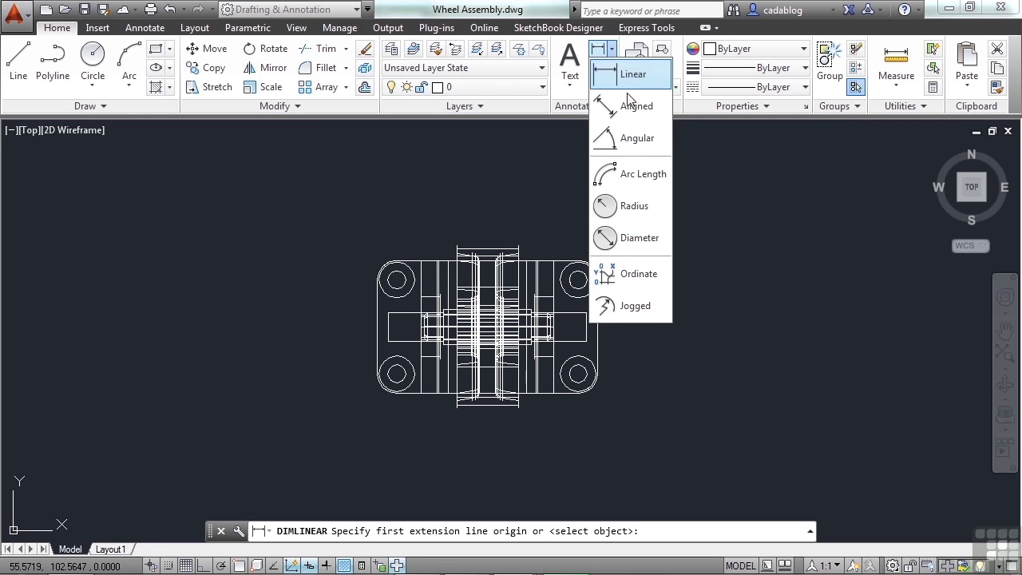
left_click(574, 110)
left_click(561, 107)
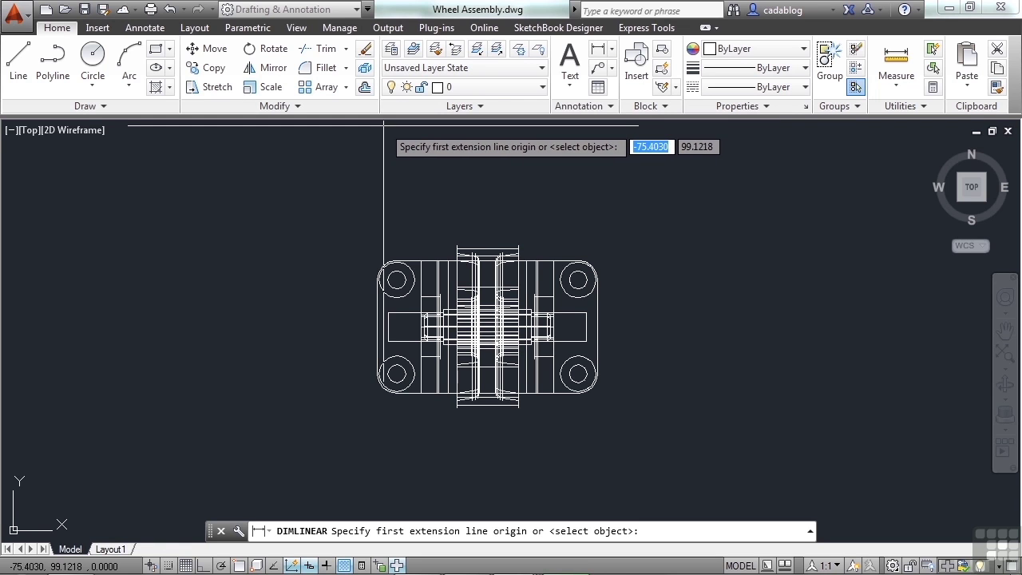
Add a 111.2794 linear dimension between the upper hole centres from the Annotate tab, then undo it.
left_click(97, 28)
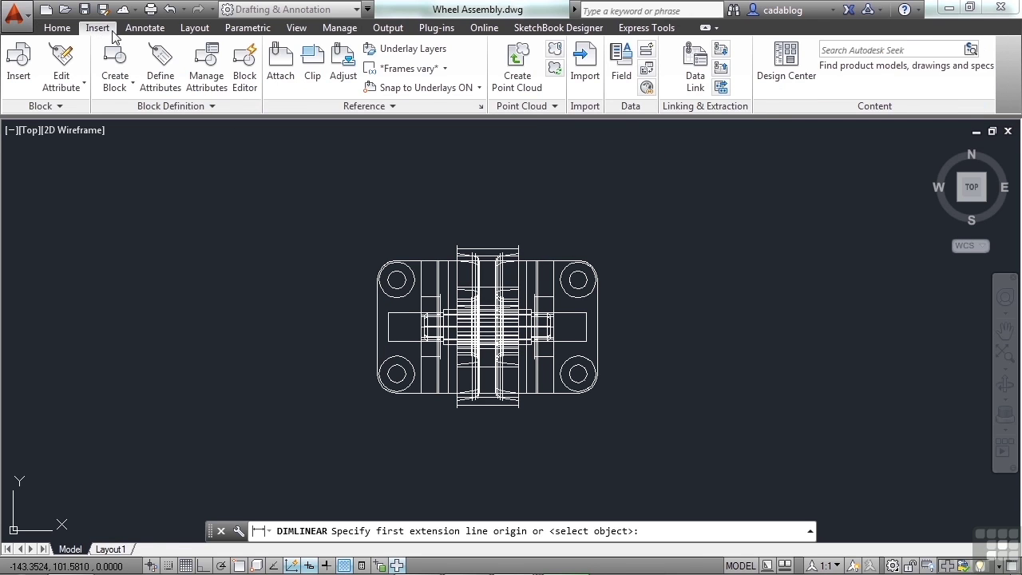
left_click(145, 29)
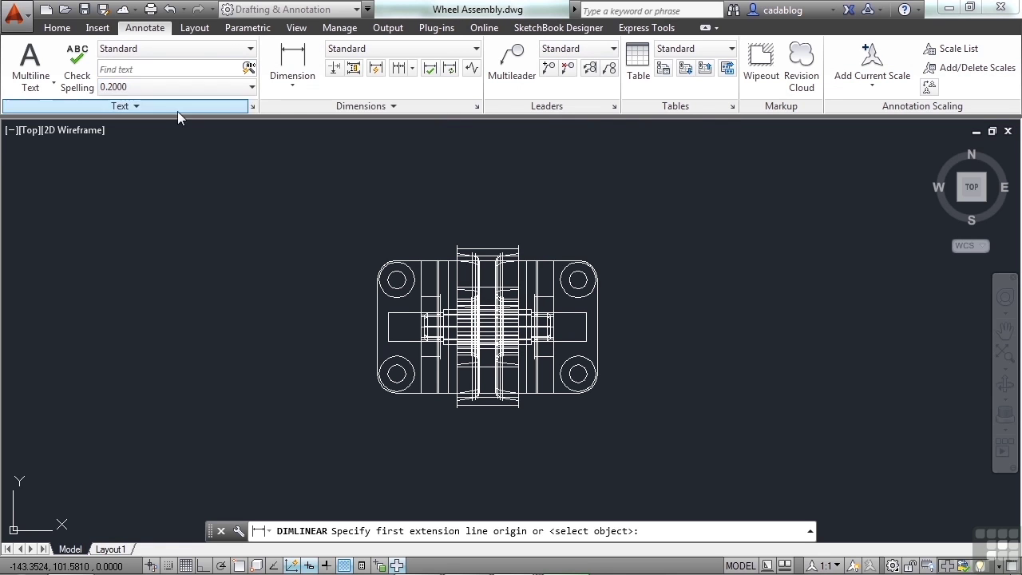
left_click(300, 62)
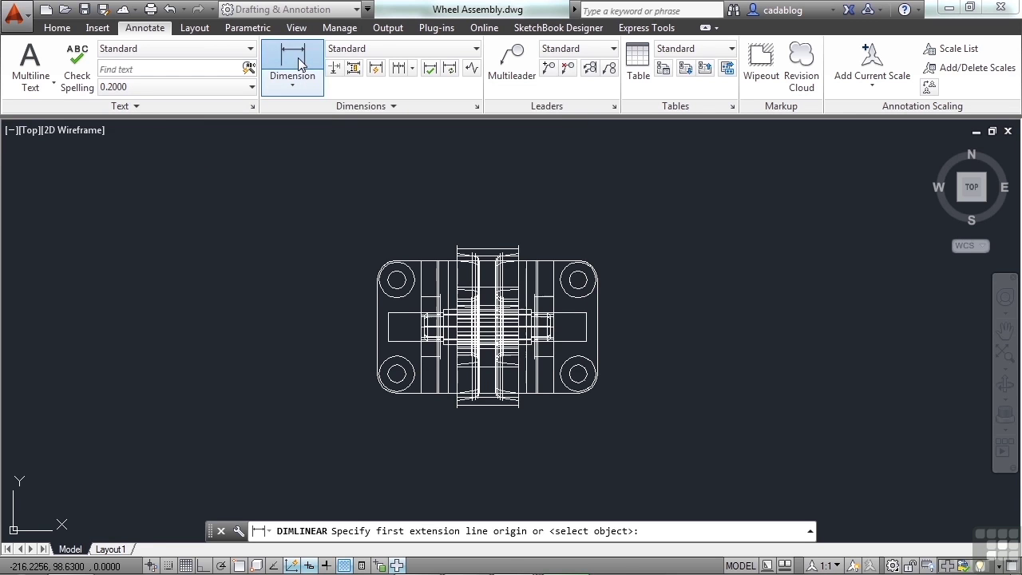
left_click(397, 280)
left_click(577, 276)
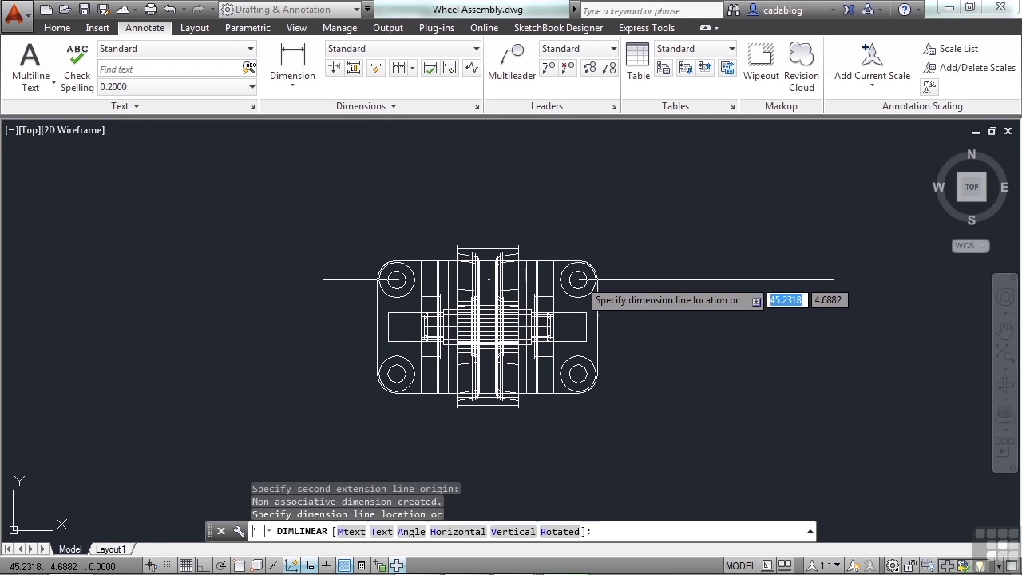
left_click(556, 212)
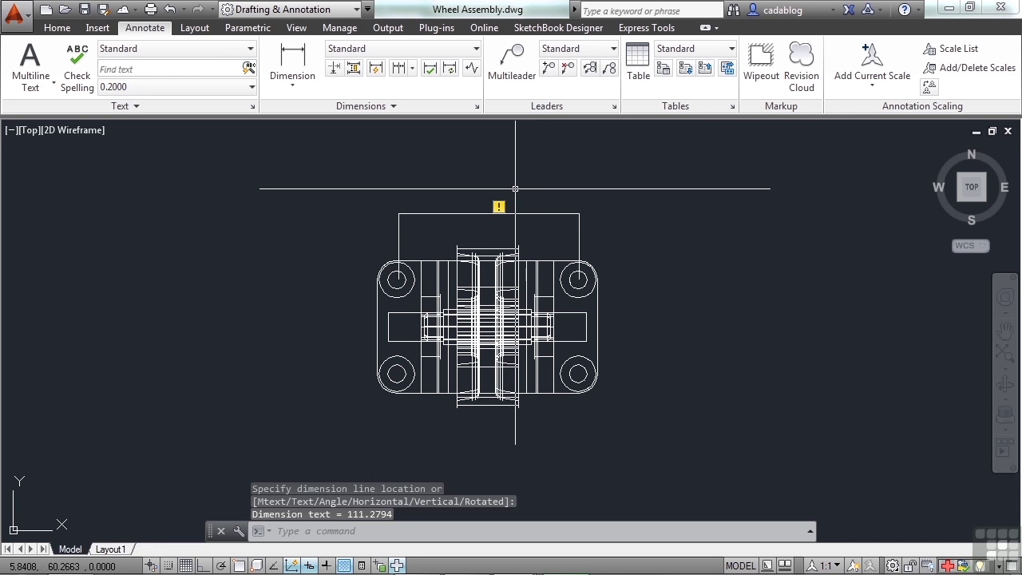
key("ctrl+z")
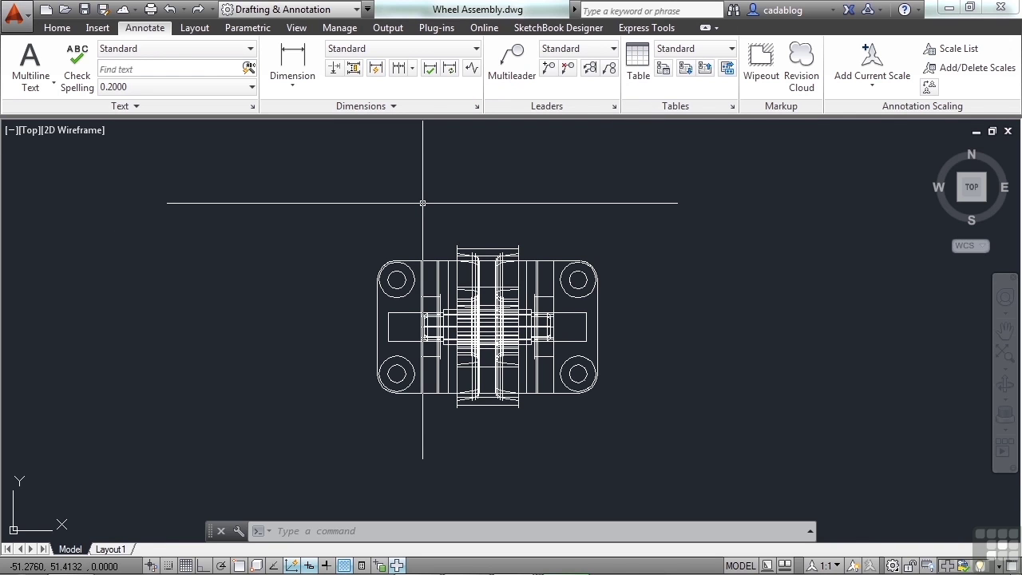
Clear the half-entered command and undo the last dimension with U.
type("OP")
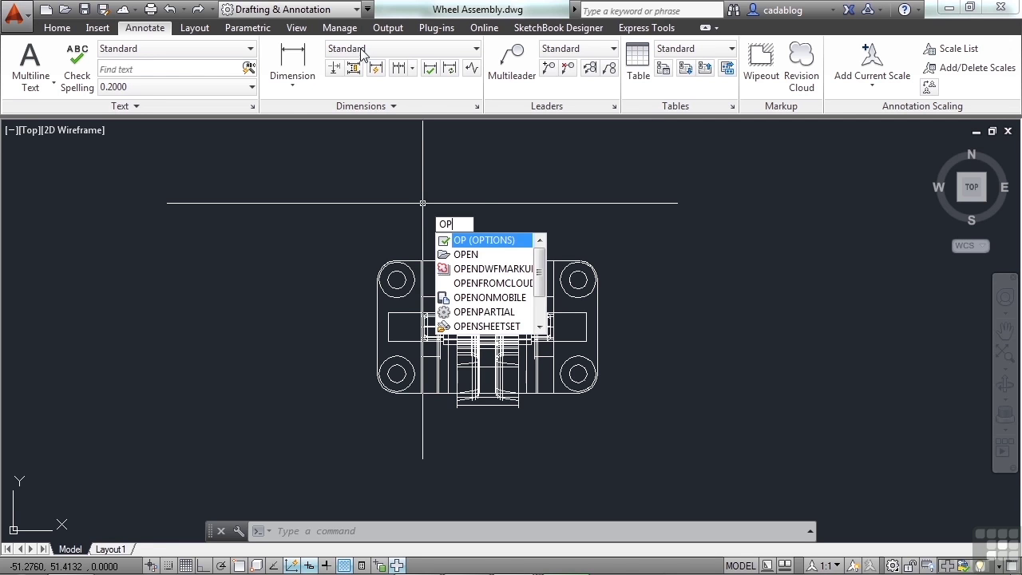
left_click(14, 15)
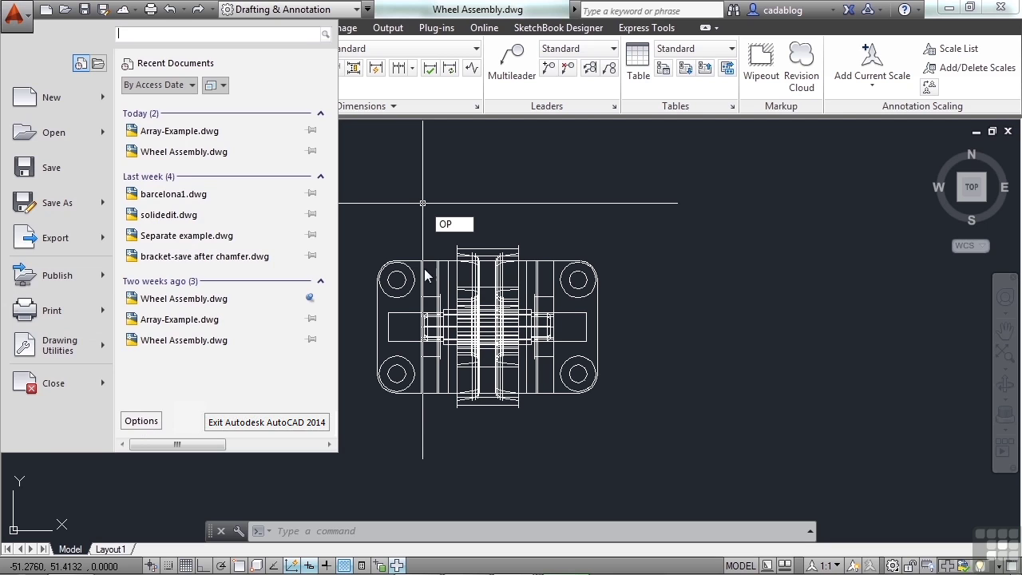
left_click(465, 225)
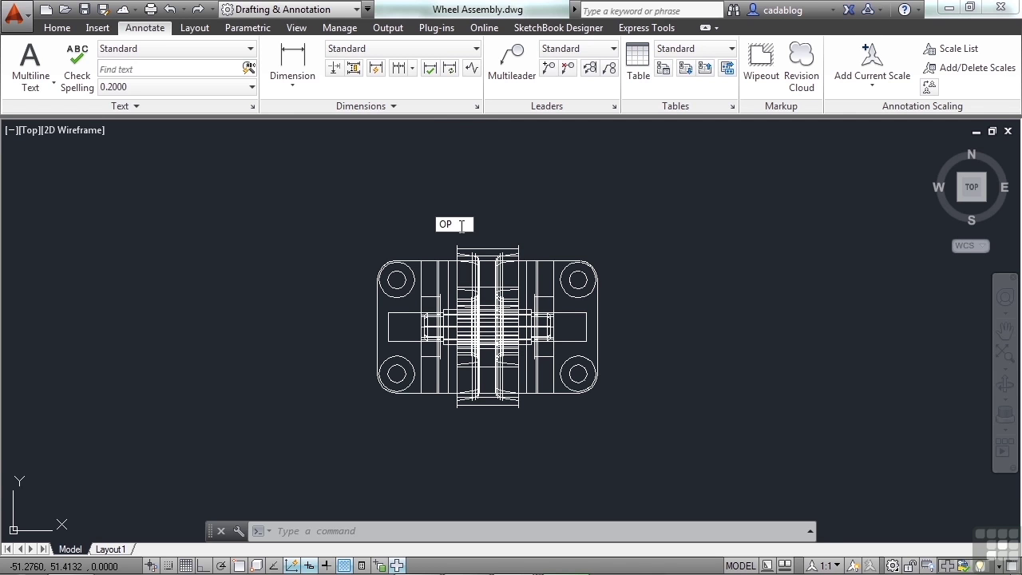
key("BackSpace")
key("BackSpace")
type("u")
key("Return")
Cancel any running command and launch Options with the OP command.
key("Escape")
key("Escape")
type("OP")
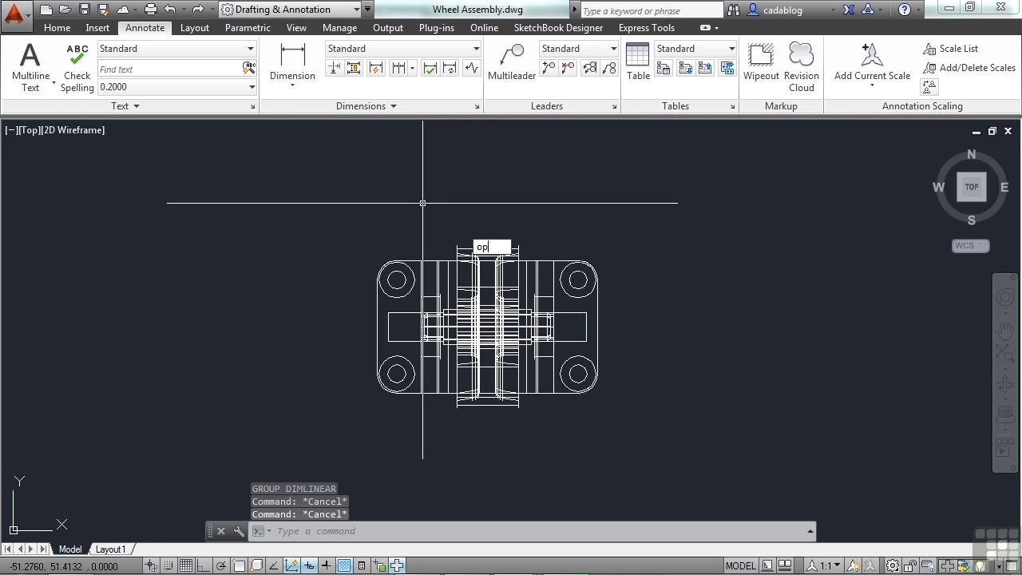
key("Return")
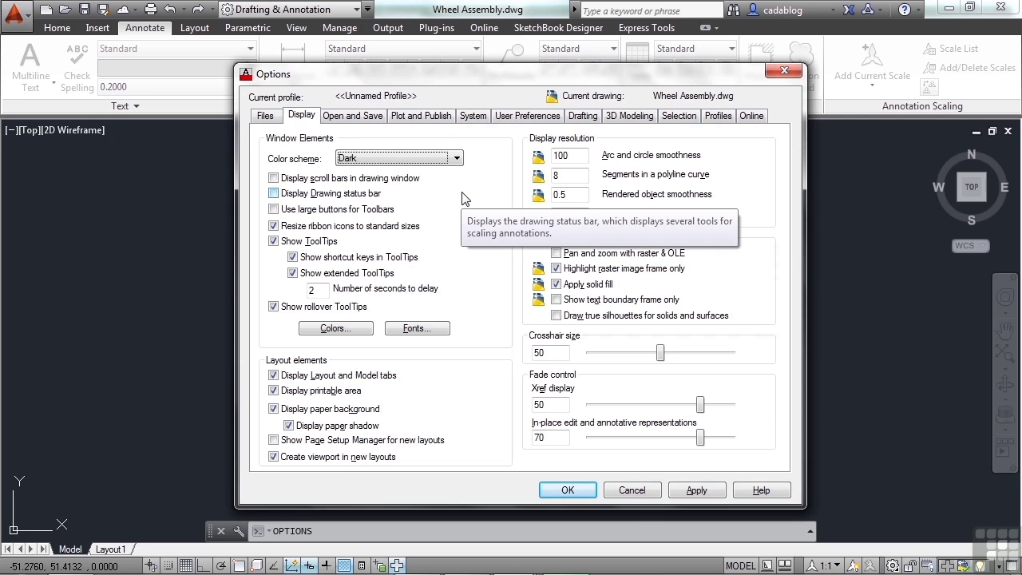
On the Display tab, keep ToolTips and rollover ToolTips on with a 2-second delay, and accept.
left_click(308, 119)
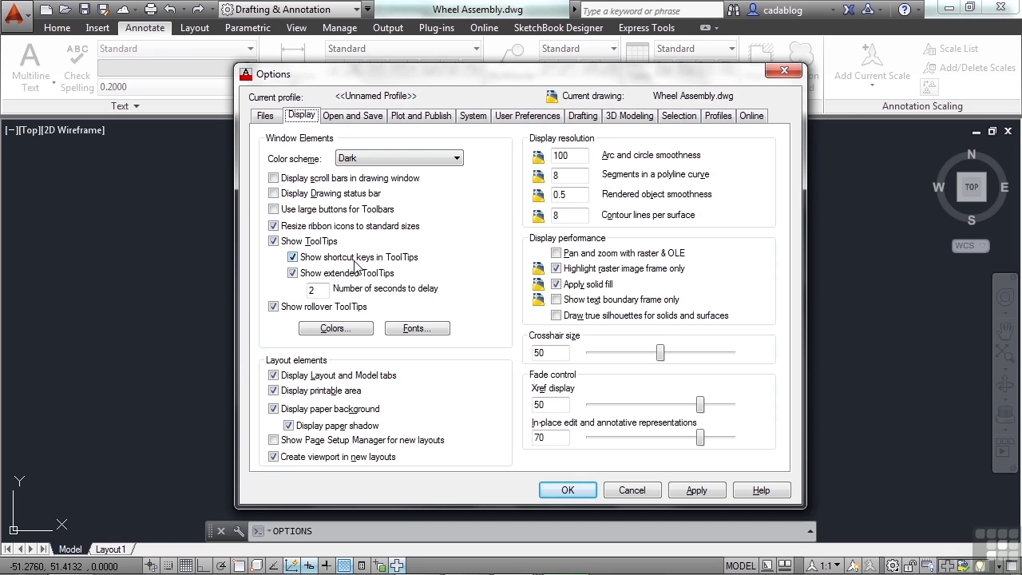
left_click(283, 244)
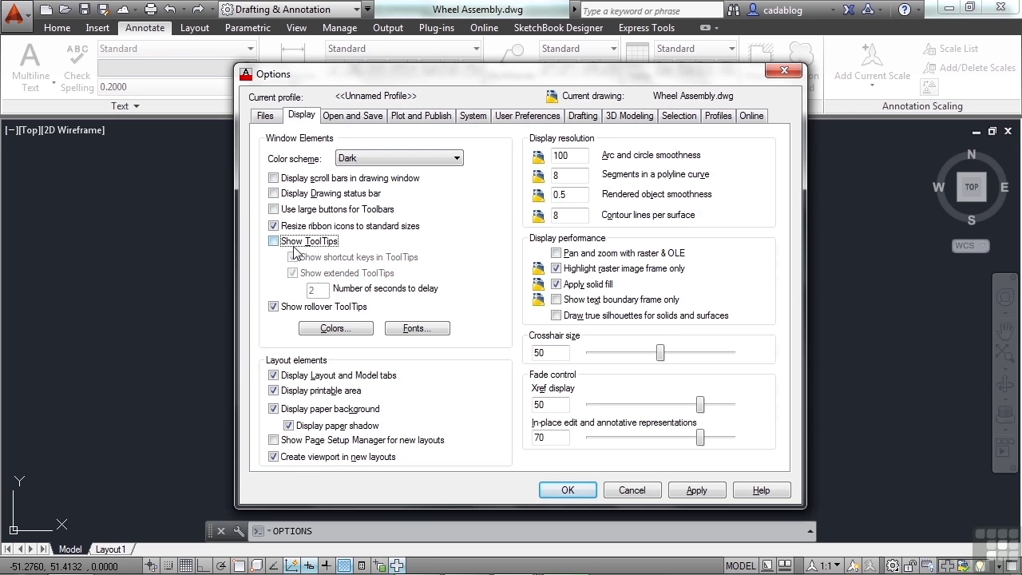
left_click(276, 242)
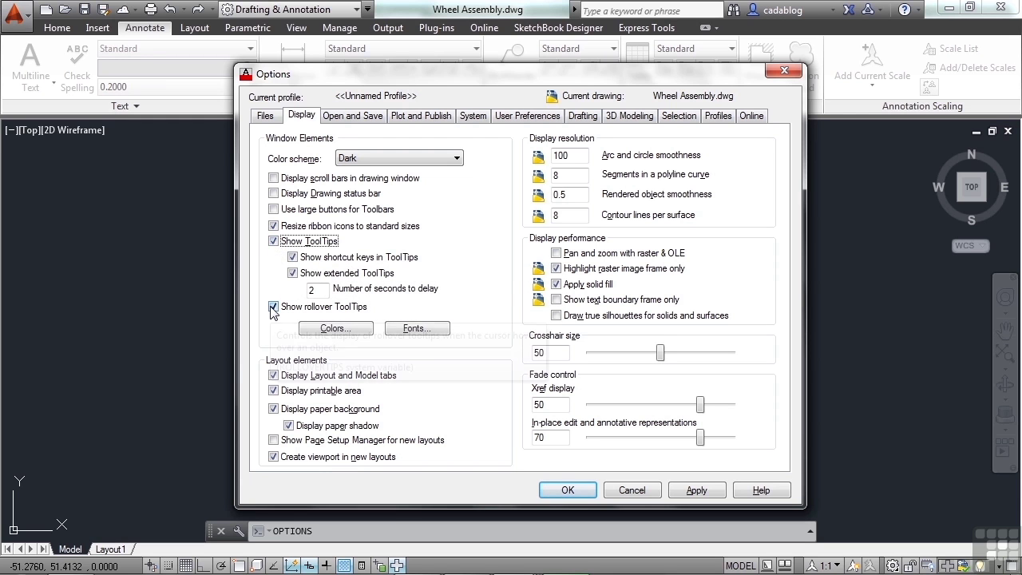
left_click(273, 310)
left_click(273, 309)
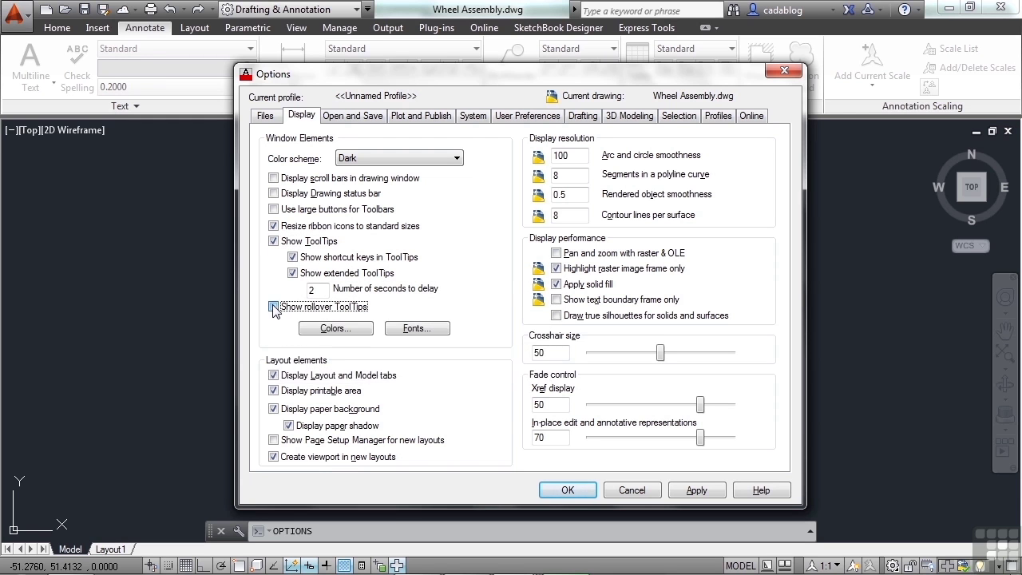
left_click(317, 290)
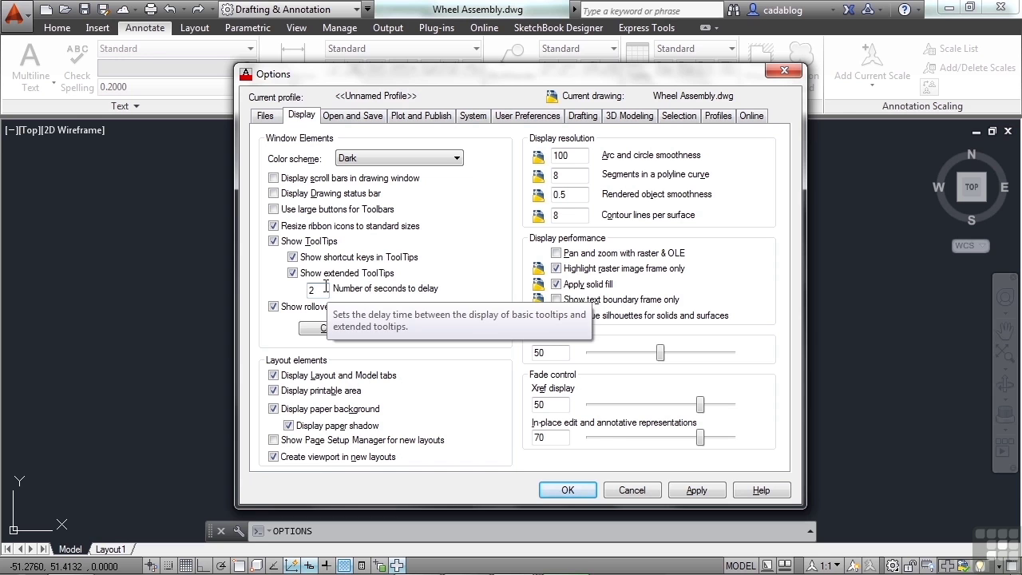
left_click(284, 242)
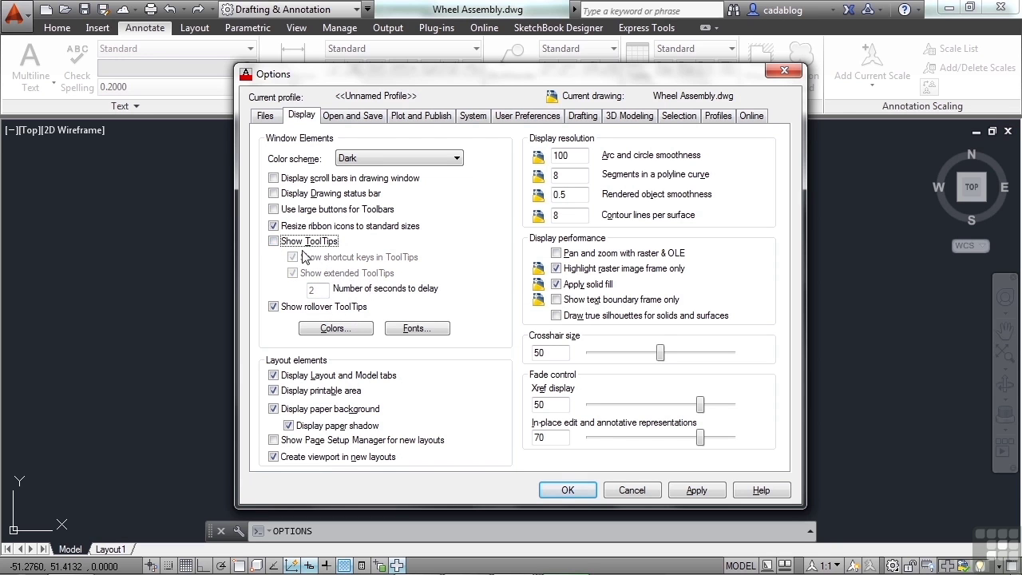
left_click(274, 241)
left_click(563, 491)
Expand the Text and Dimensions slide-outs and browse the dimension style and text height lists.
mouse_move(493, 326)
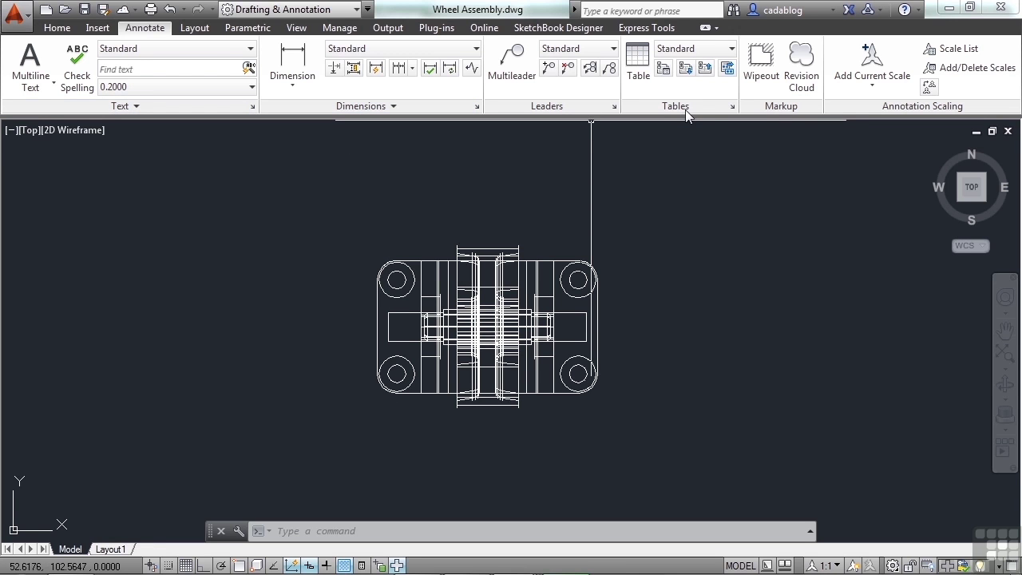
left_click(131, 107)
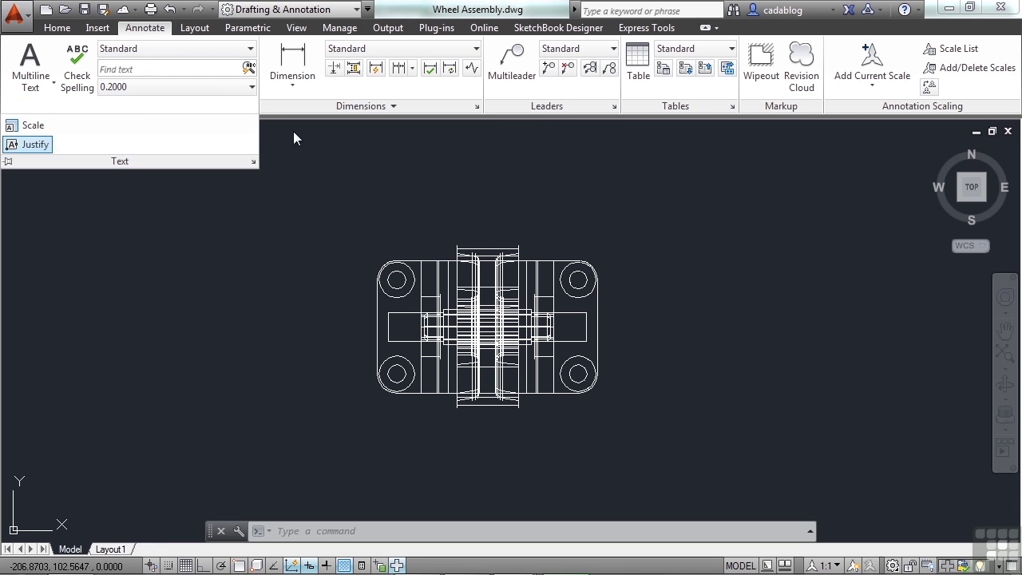
left_click(394, 105)
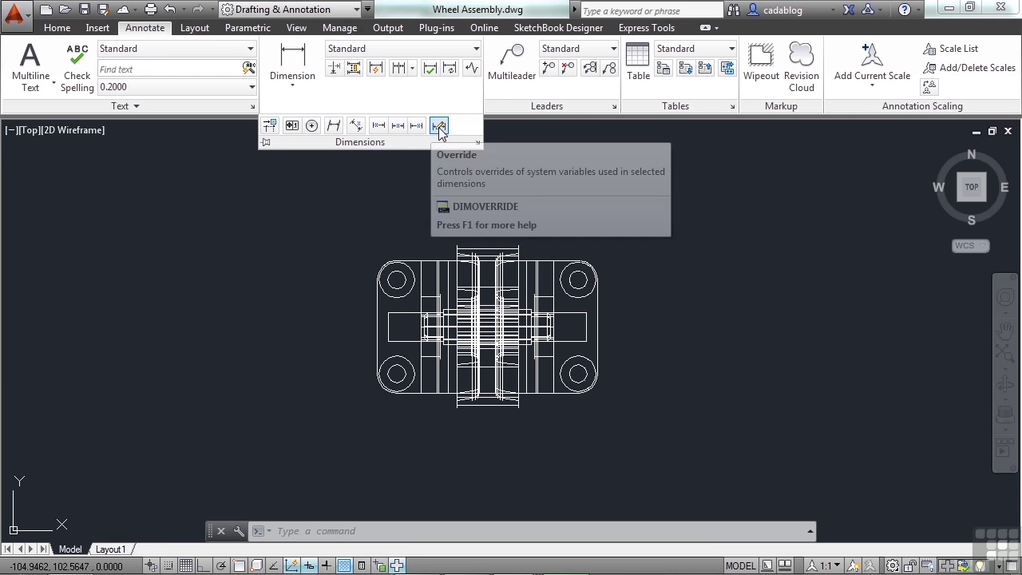
left_click(475, 49)
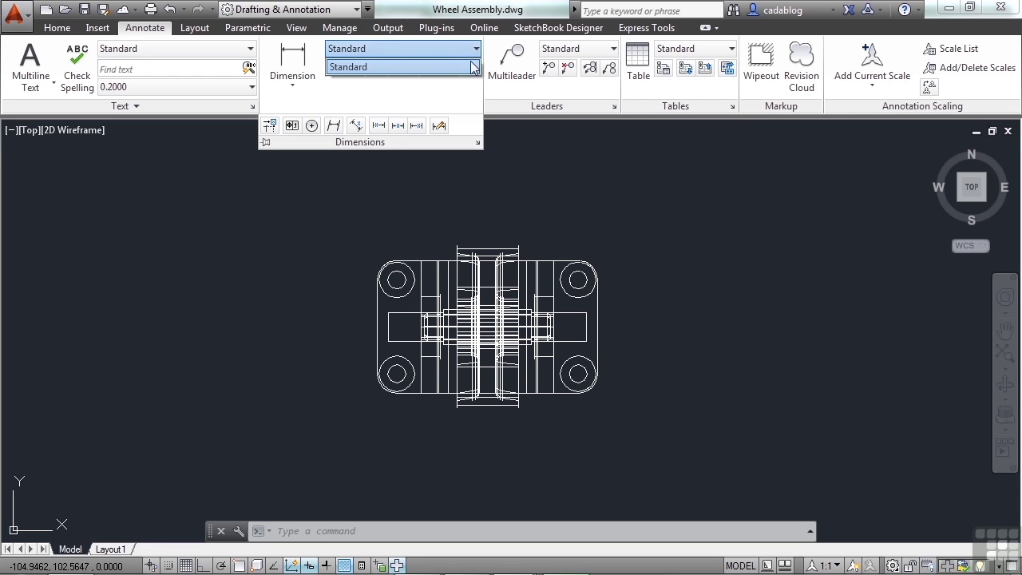
left_click(251, 87)
left_click(252, 88)
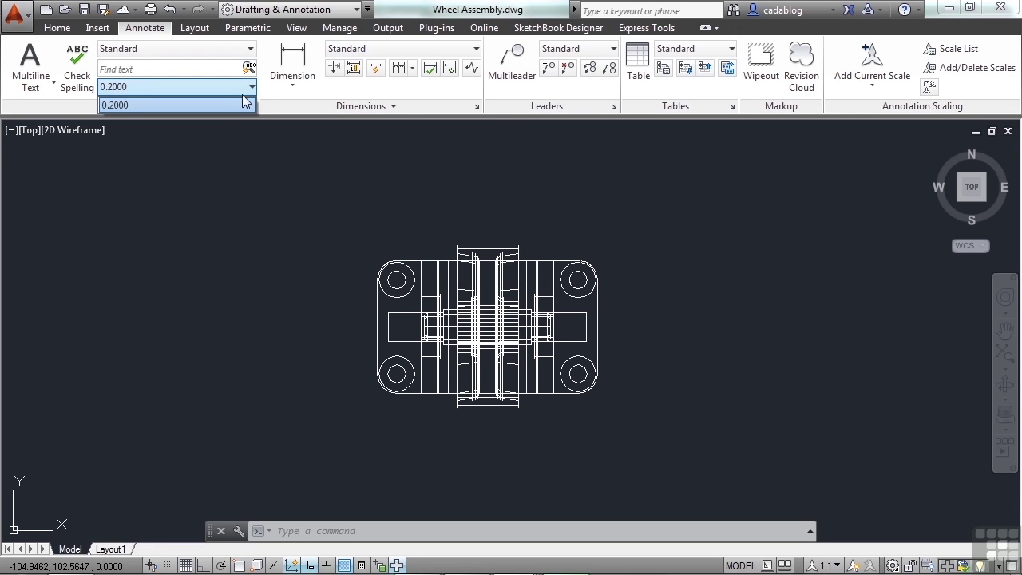
left_click(53, 32)
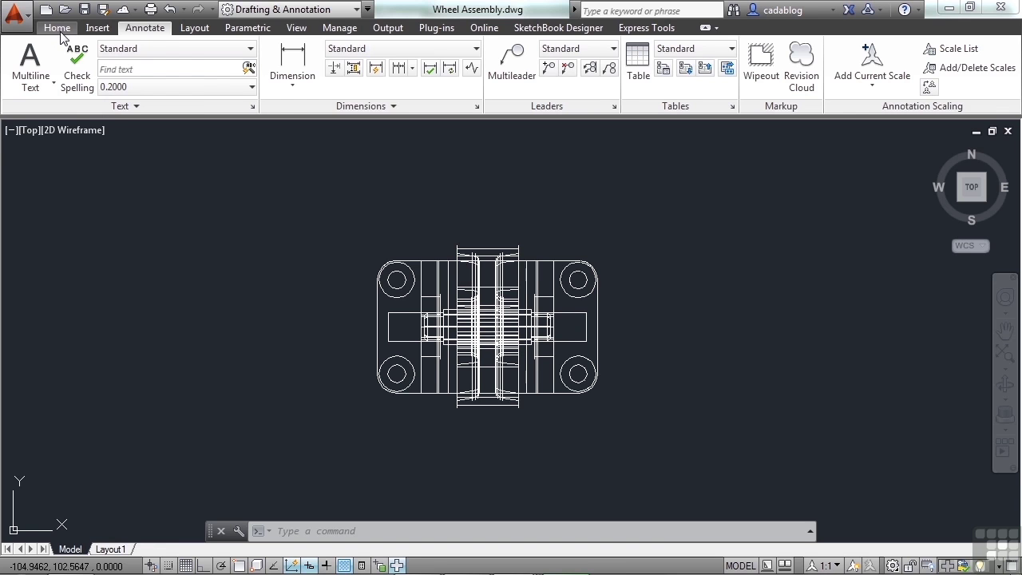
On the Home tab, expand the Draw, Modify and Layers panel slide-outs.
left_click(59, 32)
left_click(107, 107)
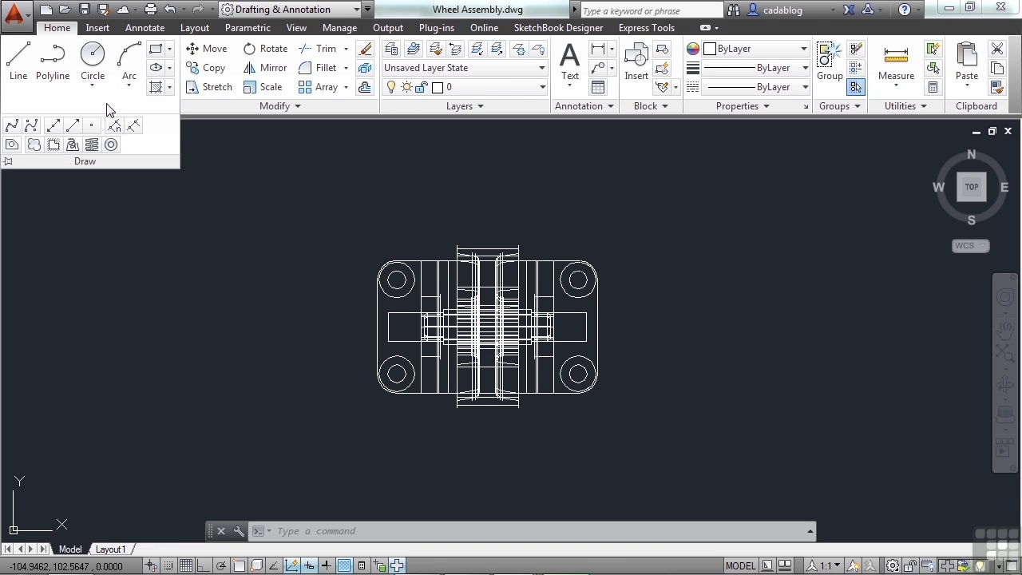
left_click(271, 110)
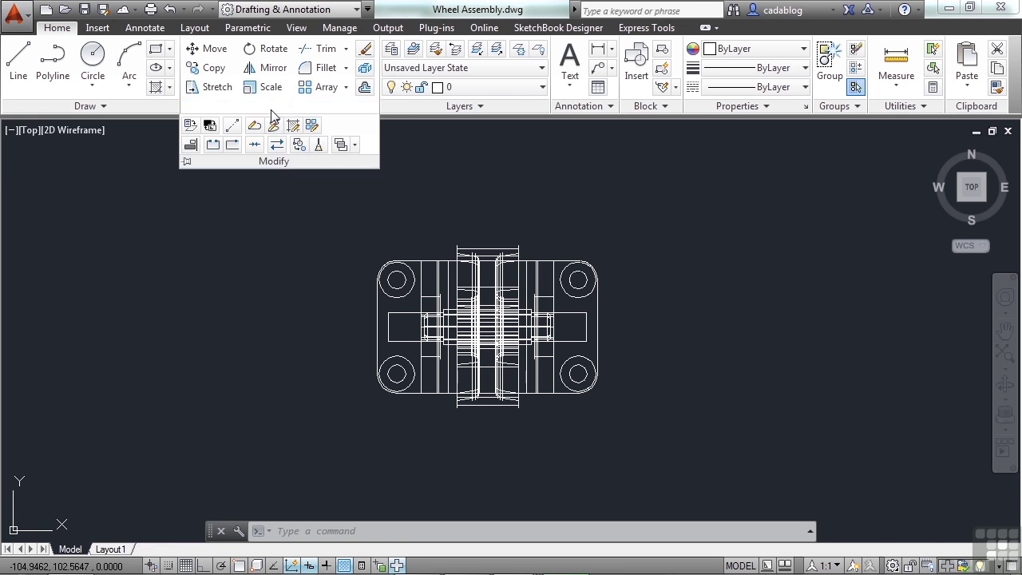
left_click(489, 108)
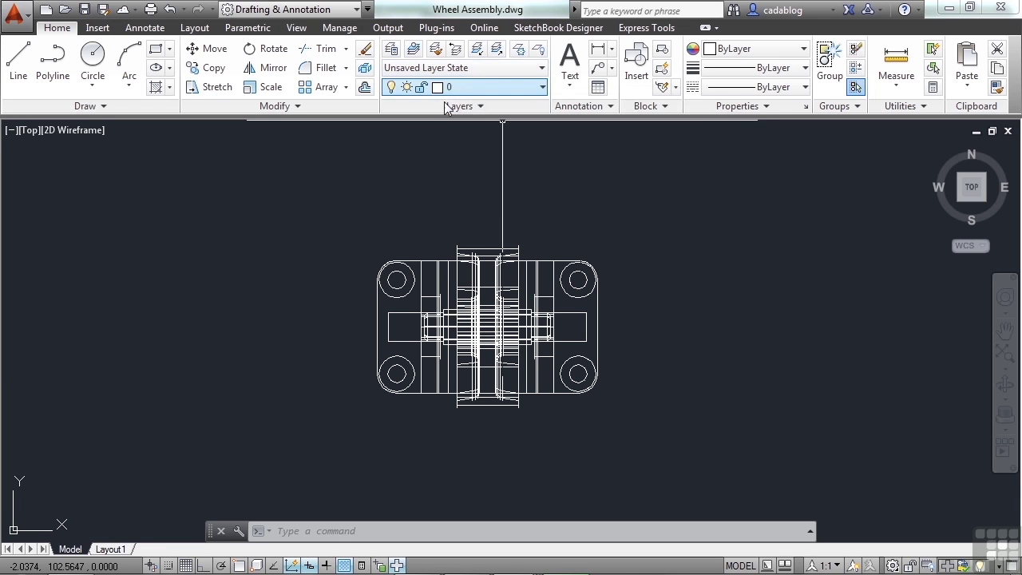
left_click(481, 106)
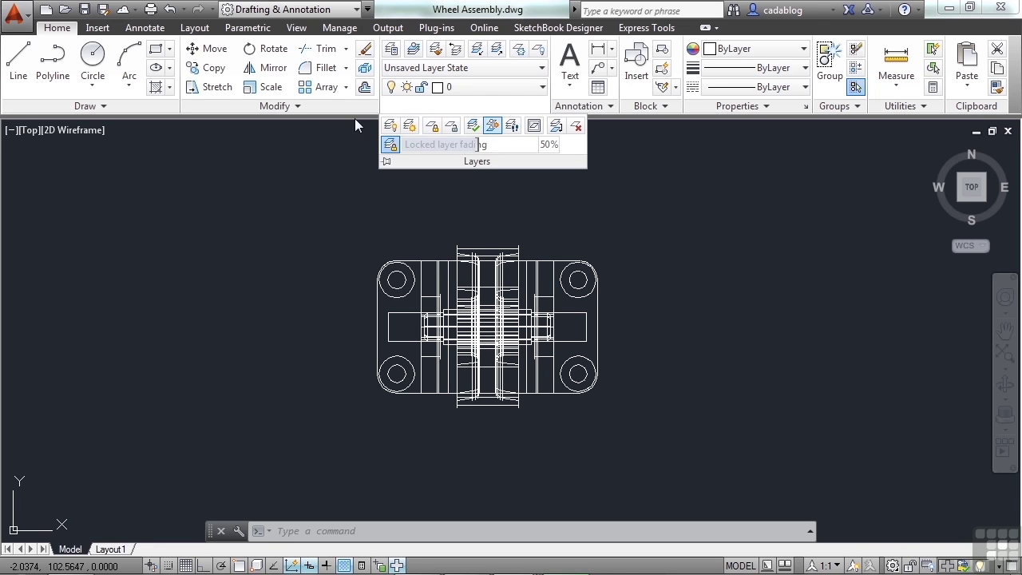
left_click(295, 107)
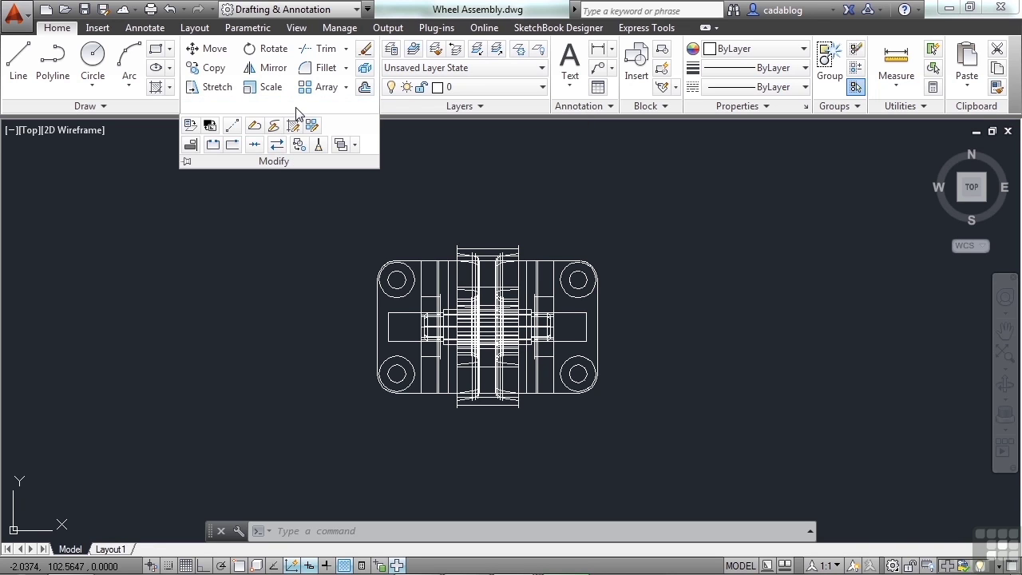
left_click(128, 106)
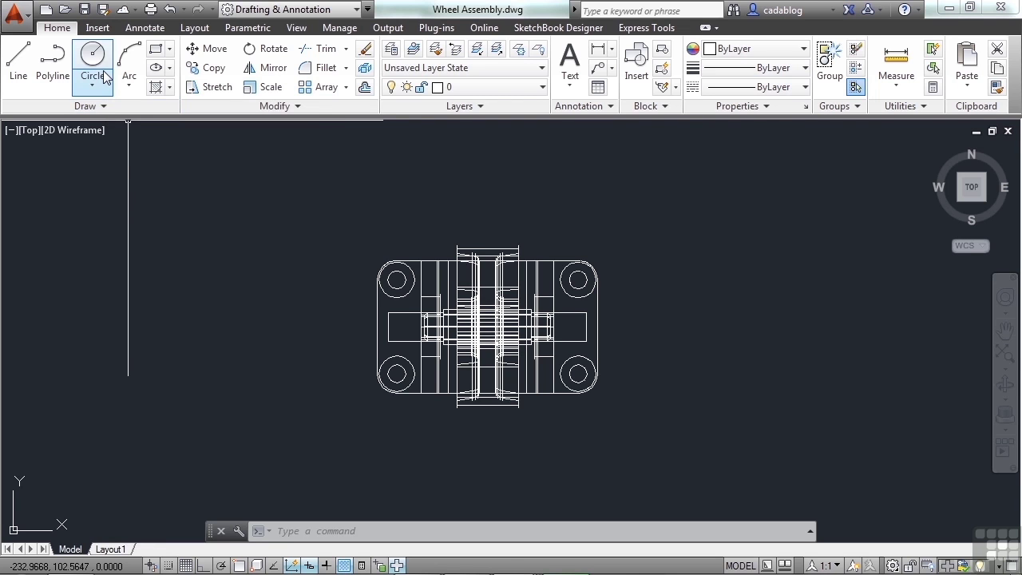
left_click(105, 82)
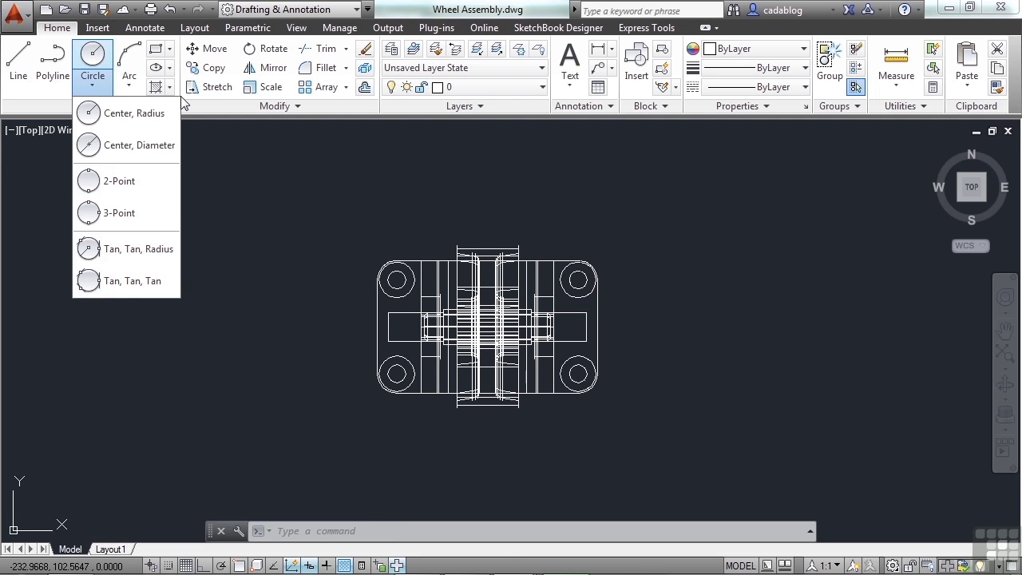
left_click(346, 69)
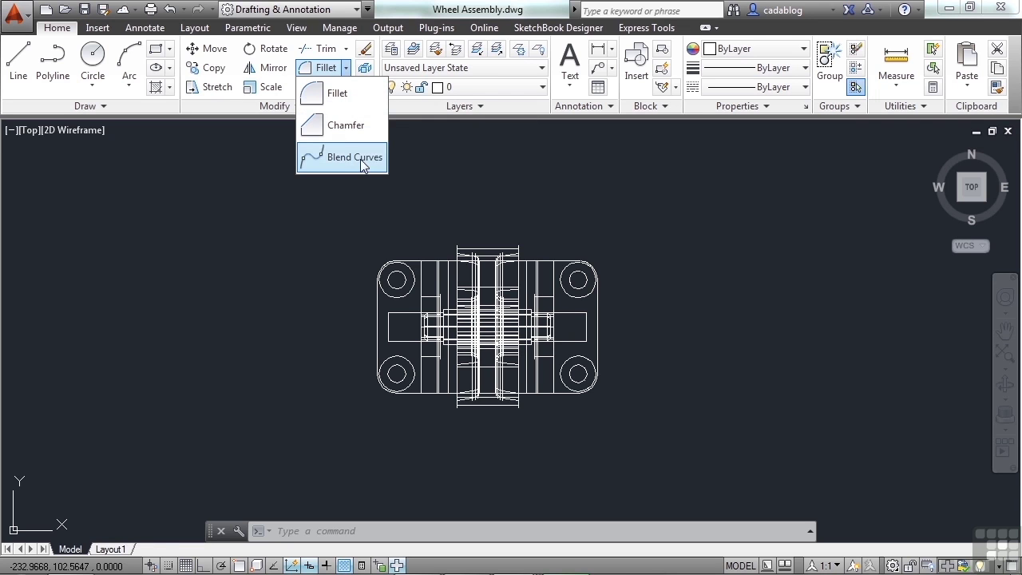
left_click(346, 50)
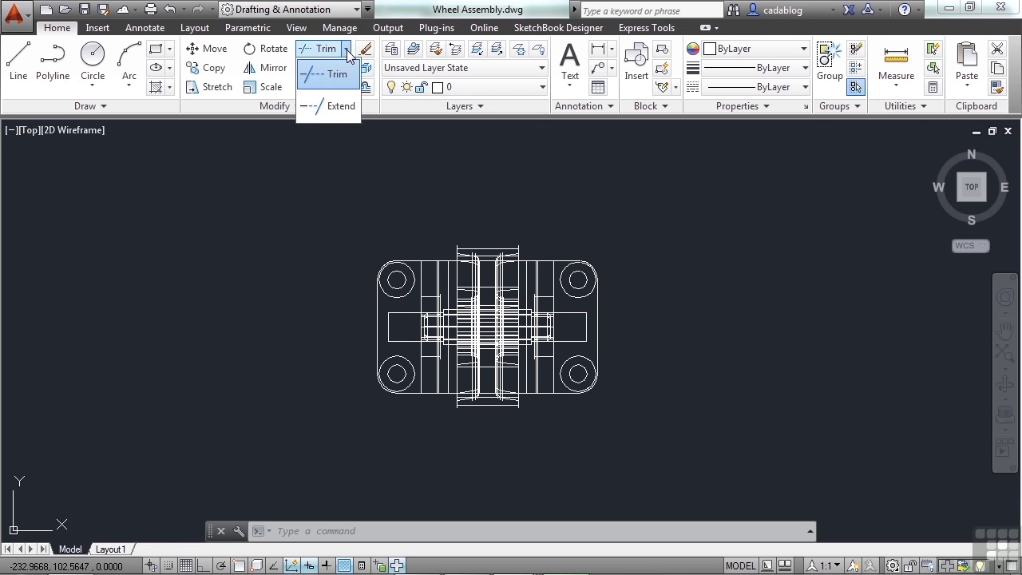
left_click(445, 169)
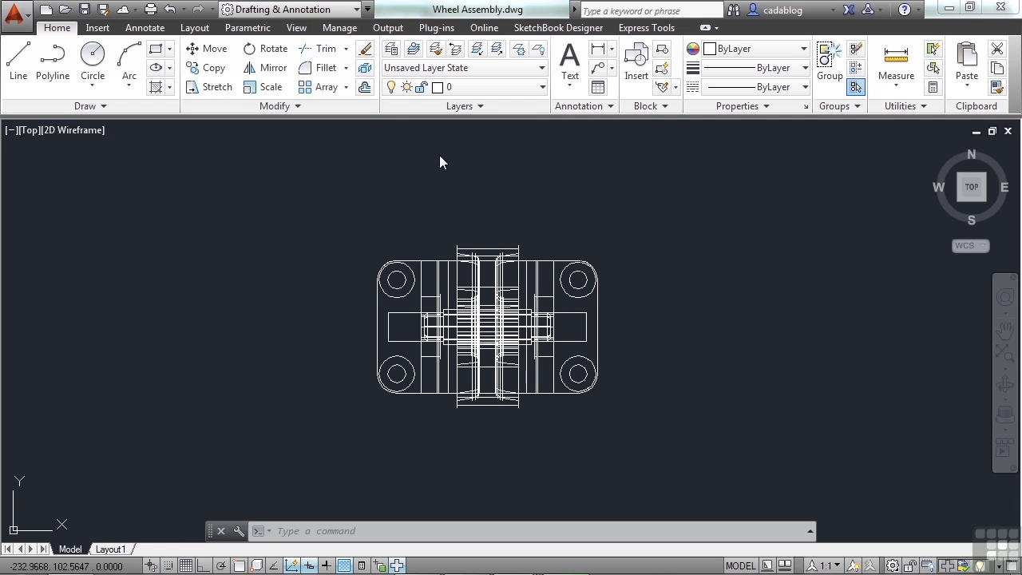
left_click(542, 88)
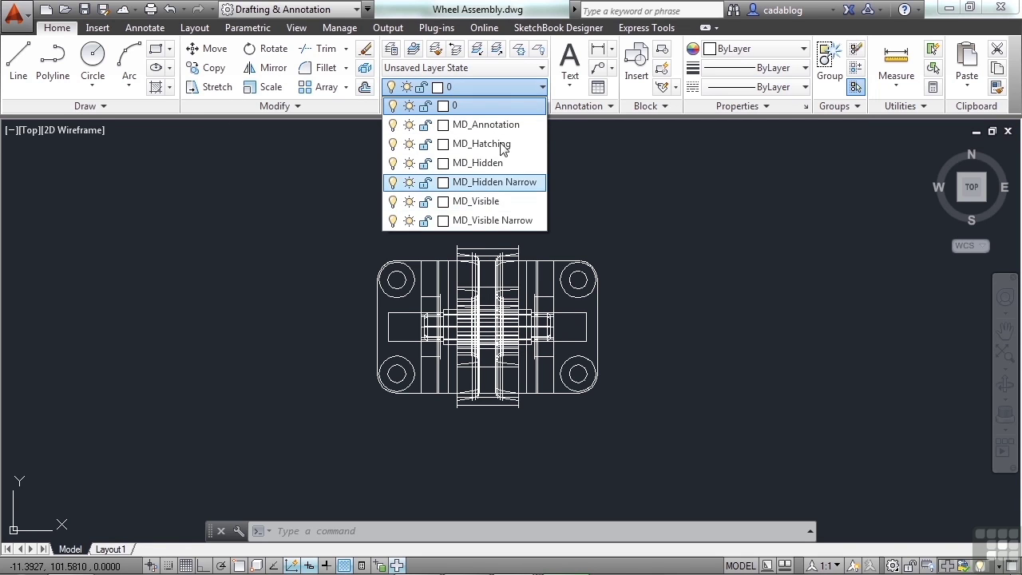
left_click(634, 193)
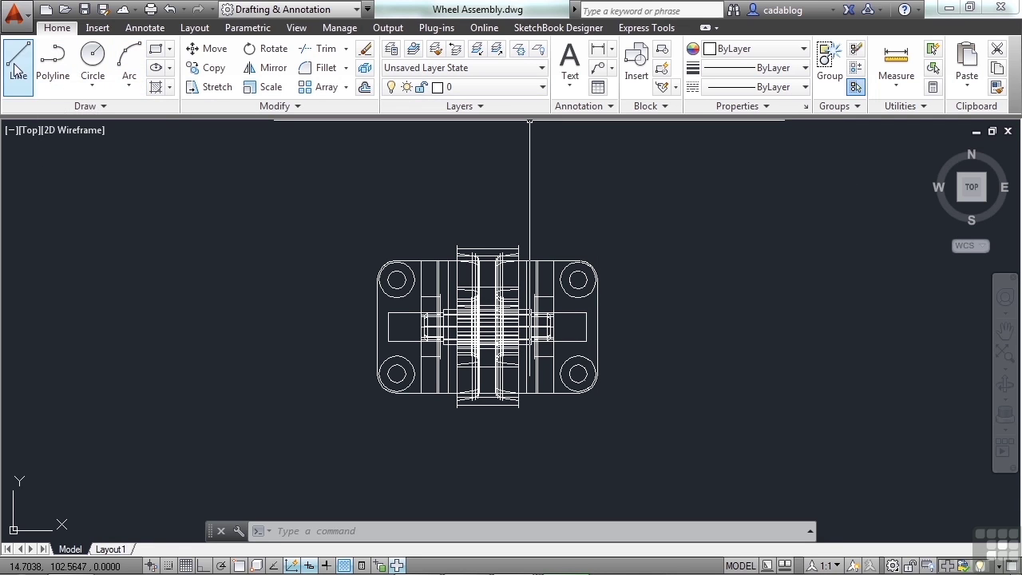
Draw a 2-Point circle above-left of the wheel assembly, then reopen the Circle methods list.
left_click(96, 85)
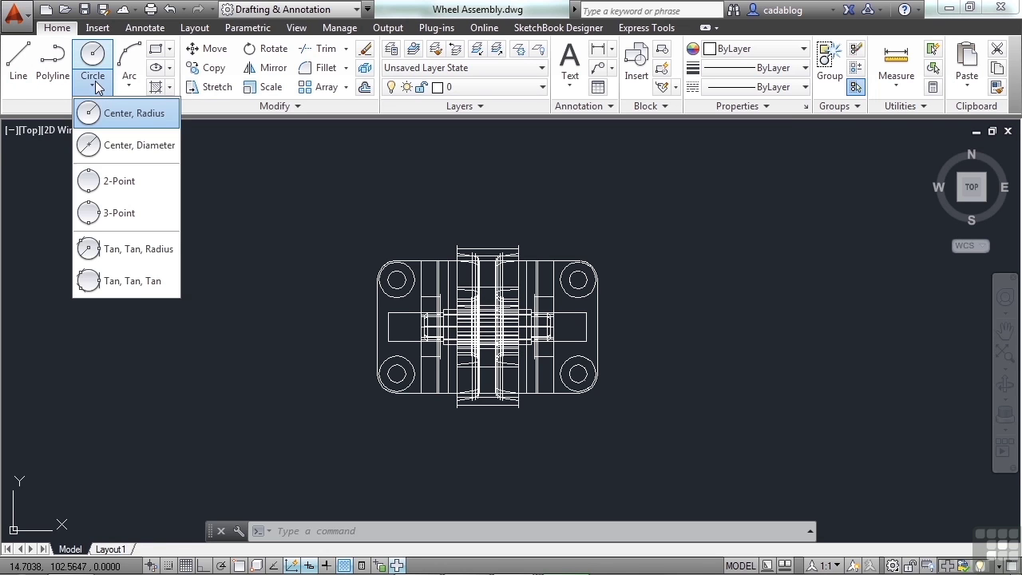
left_click(124, 186)
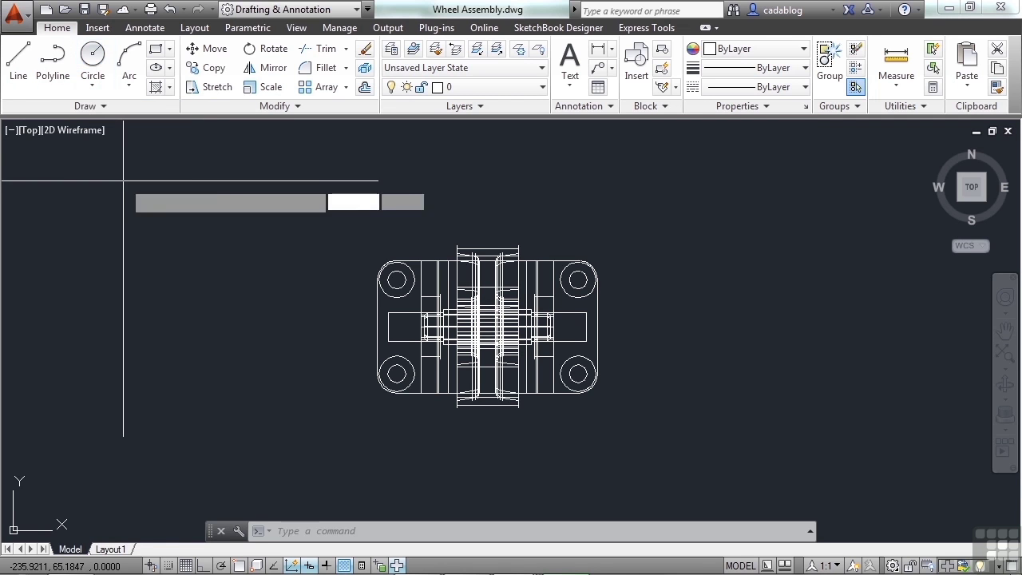
left_click(286, 196)
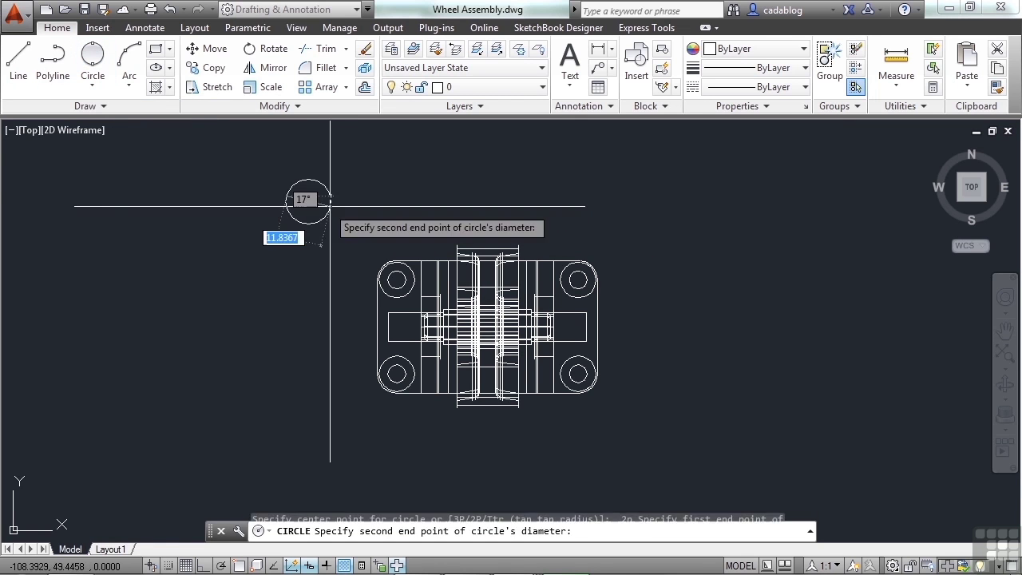
left_click(375, 196)
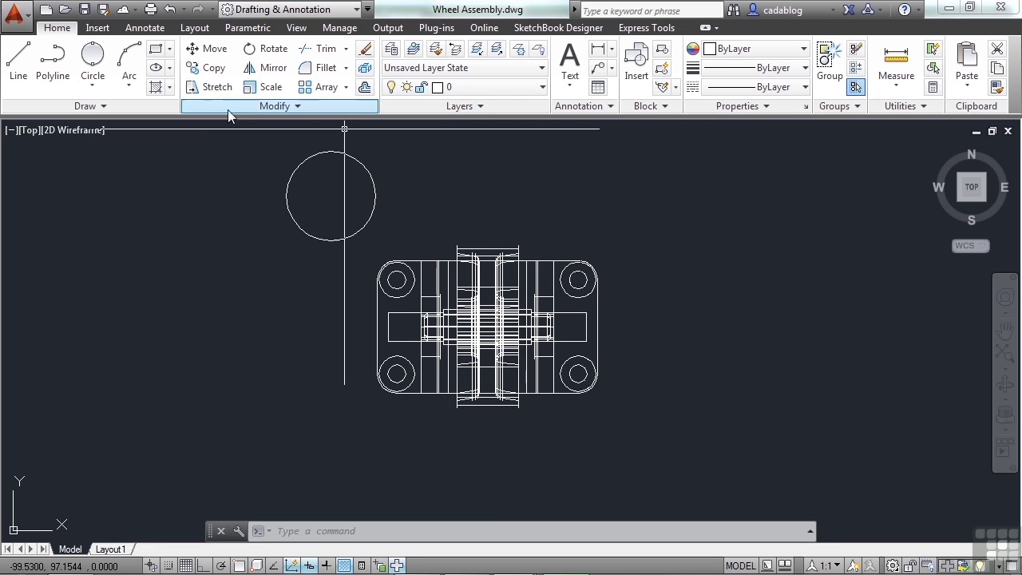
left_click(93, 85)
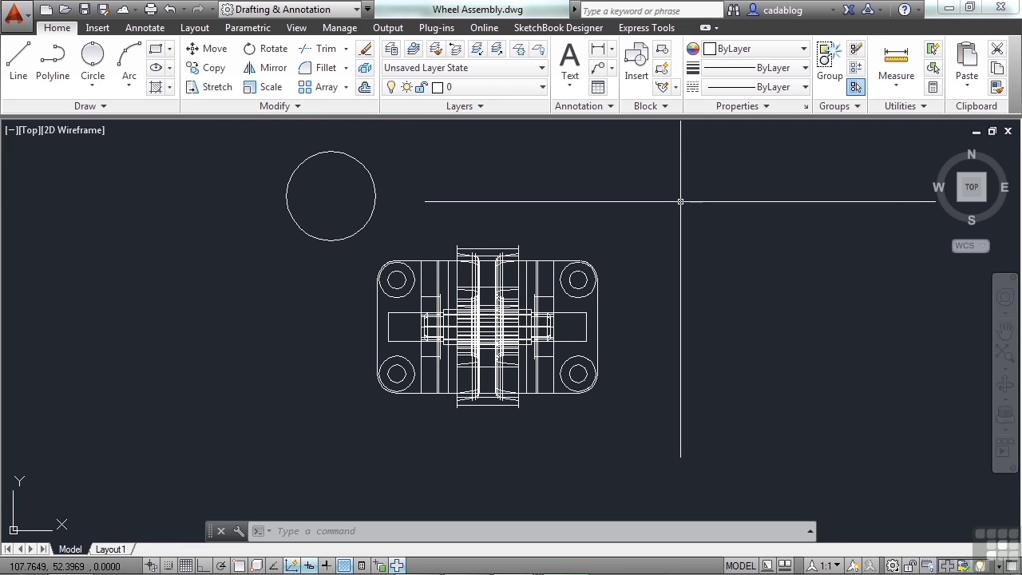
Minimize the ribbon to tabs, briefly show the Home panels, then select the Annotate tab.
left_click(716, 28)
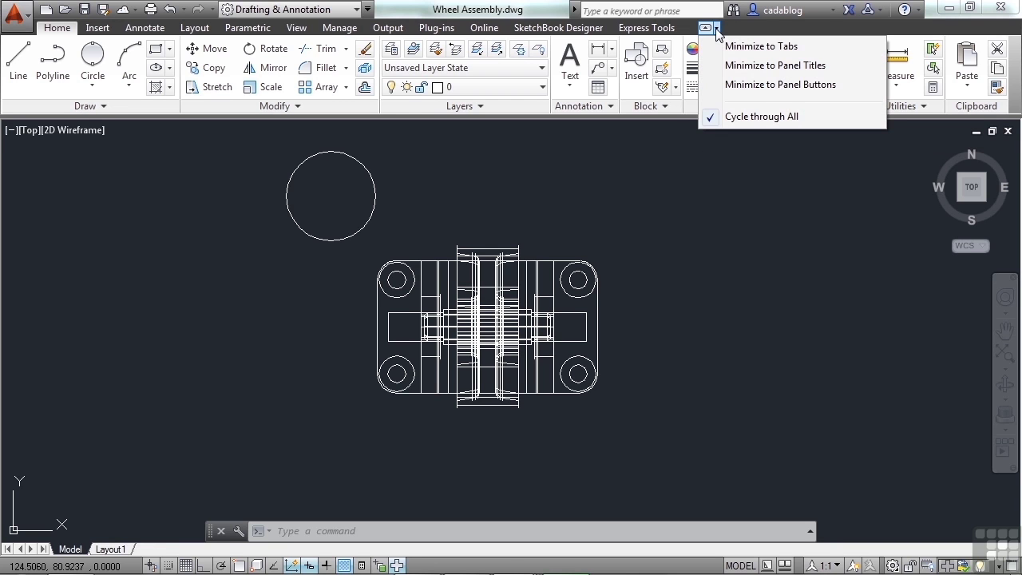
left_click(758, 48)
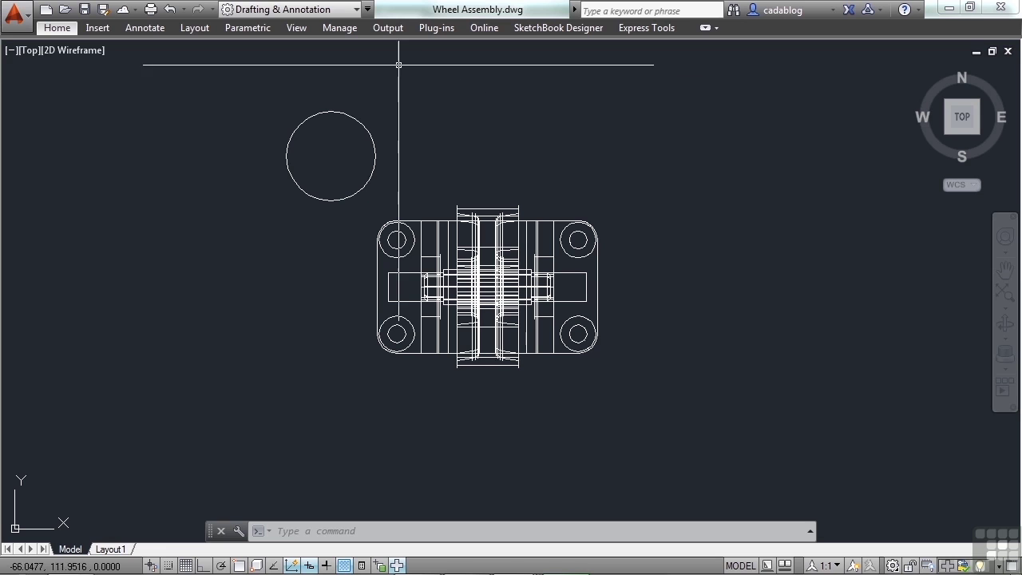
left_click(58, 29)
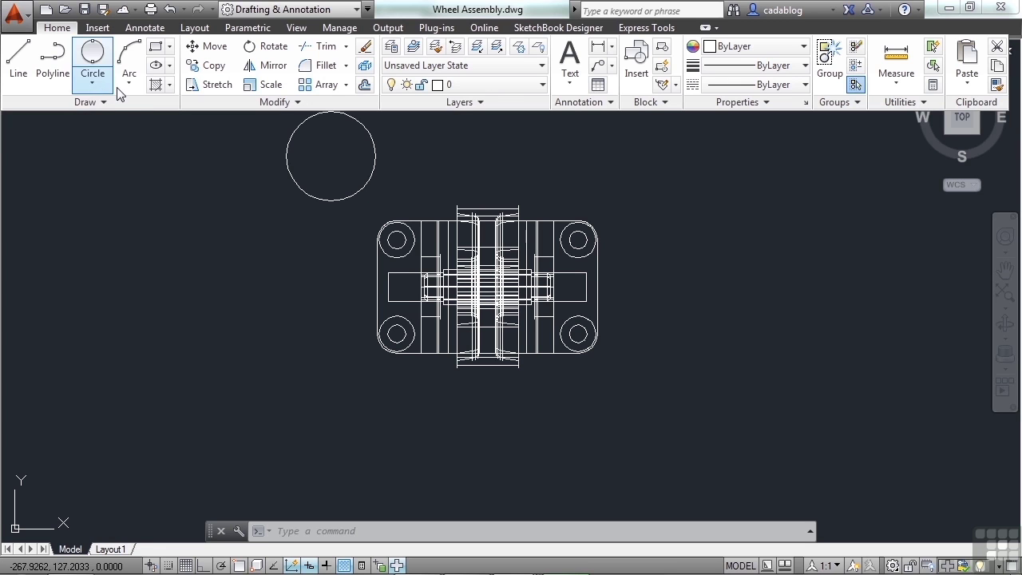
left_click(755, 223)
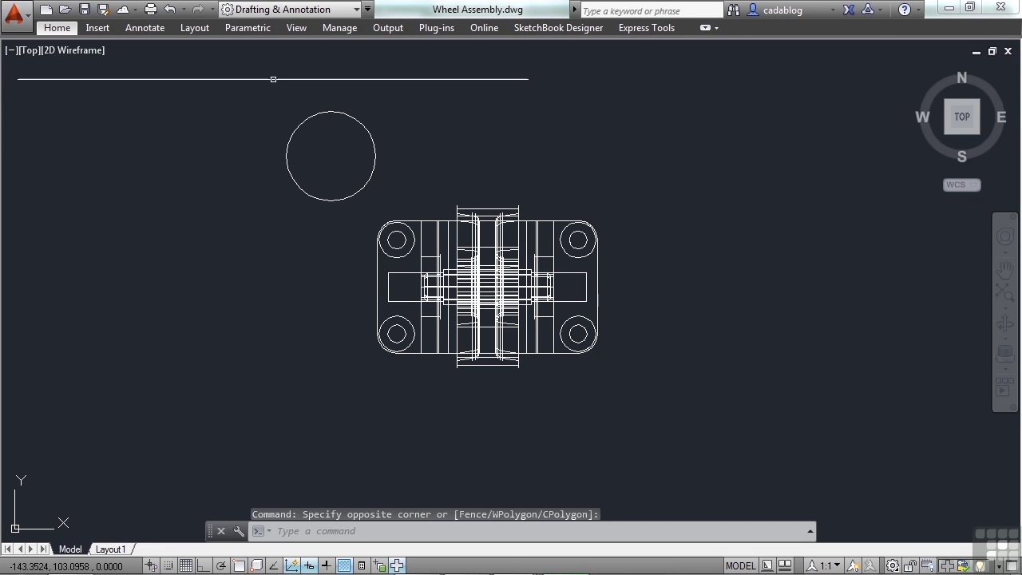
left_click(147, 29)
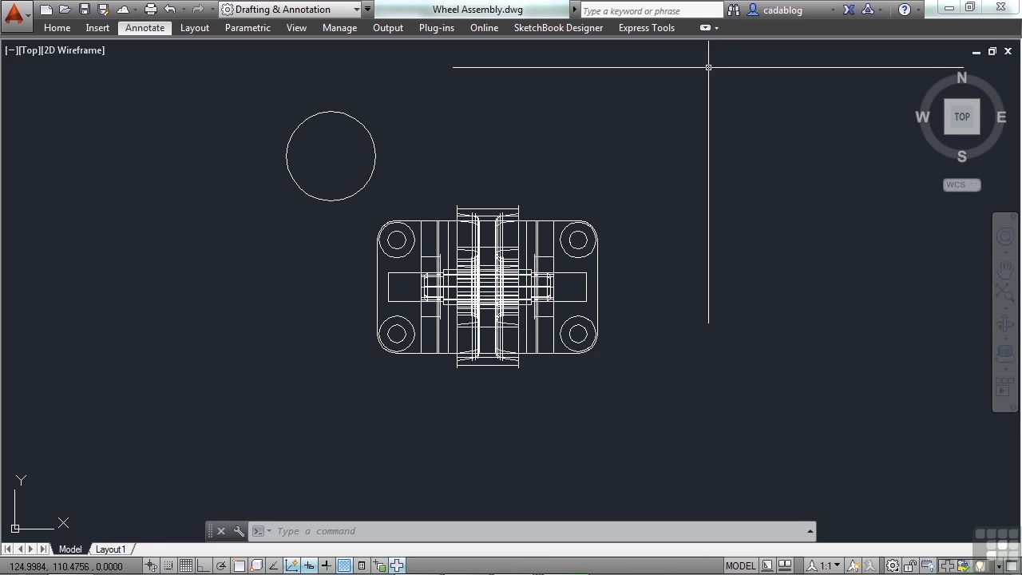
Collapse the ribbon to Minimize to Panel Titles and view the Home tab's panel names.
left_click(716, 28)
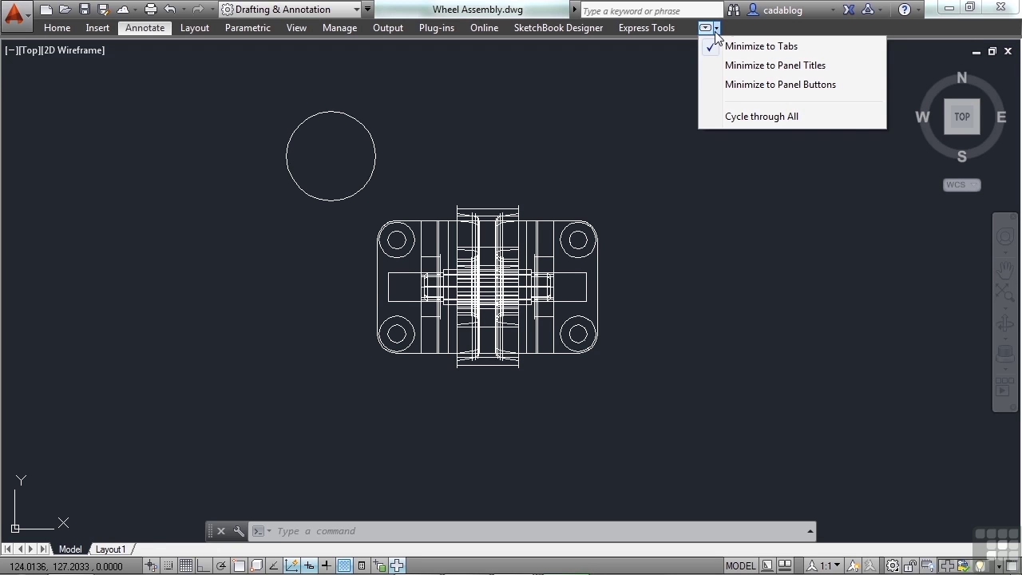
left_click(762, 68)
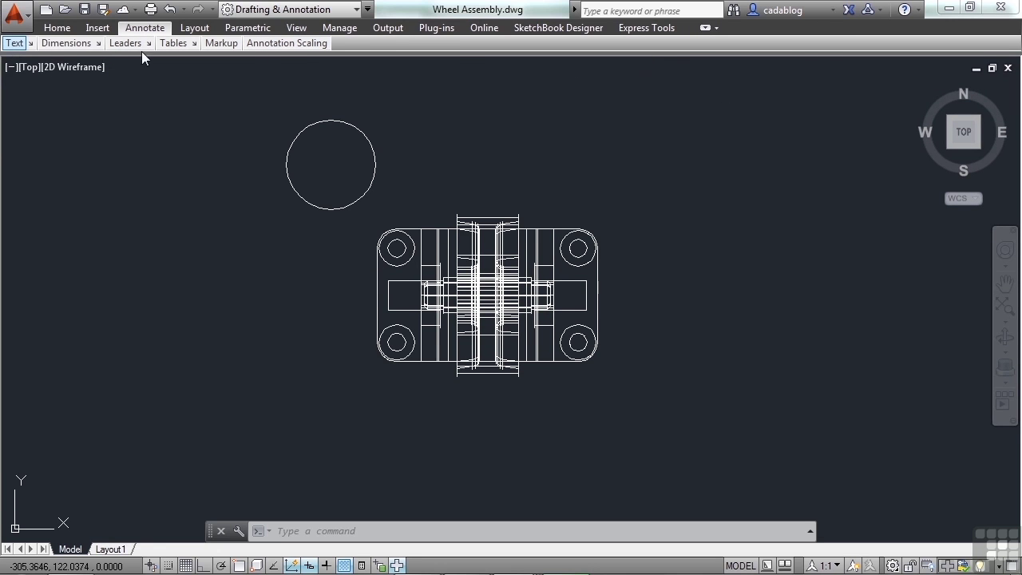
mouse_move(81, 49)
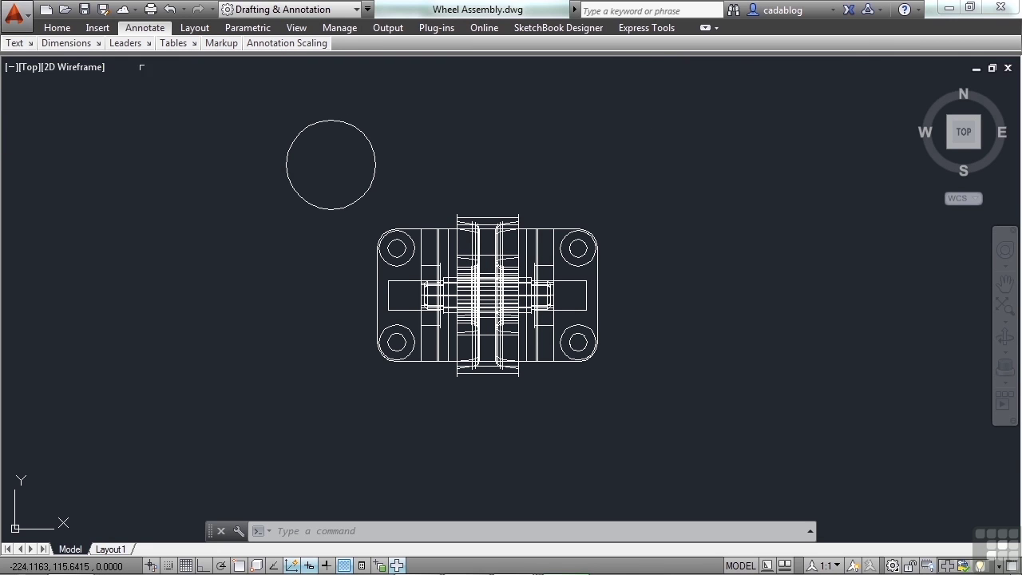
left_click(57, 27)
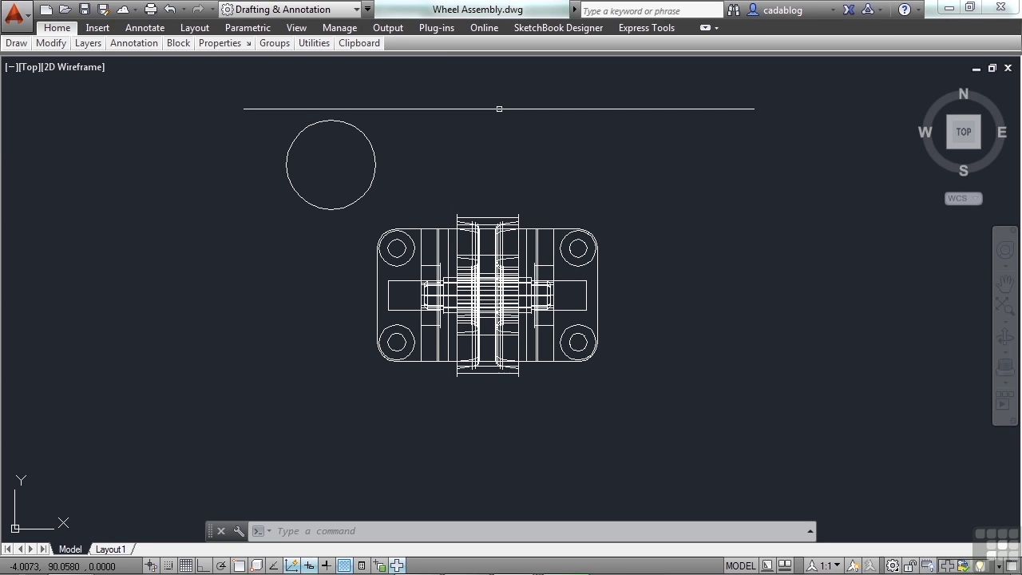
Collapse the ribbon to Minimize to Panel Buttons.
left_click(716, 28)
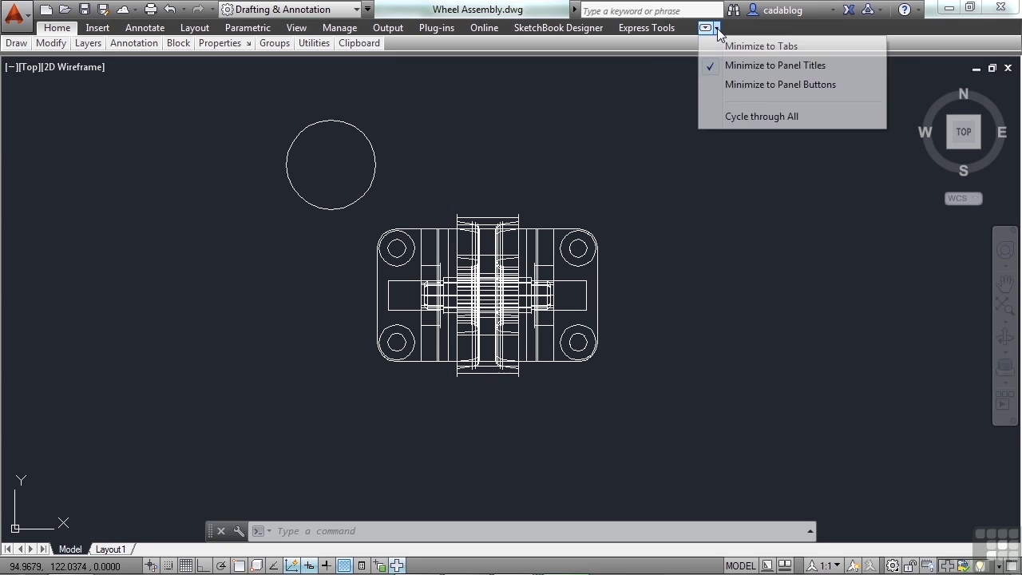
left_click(773, 89)
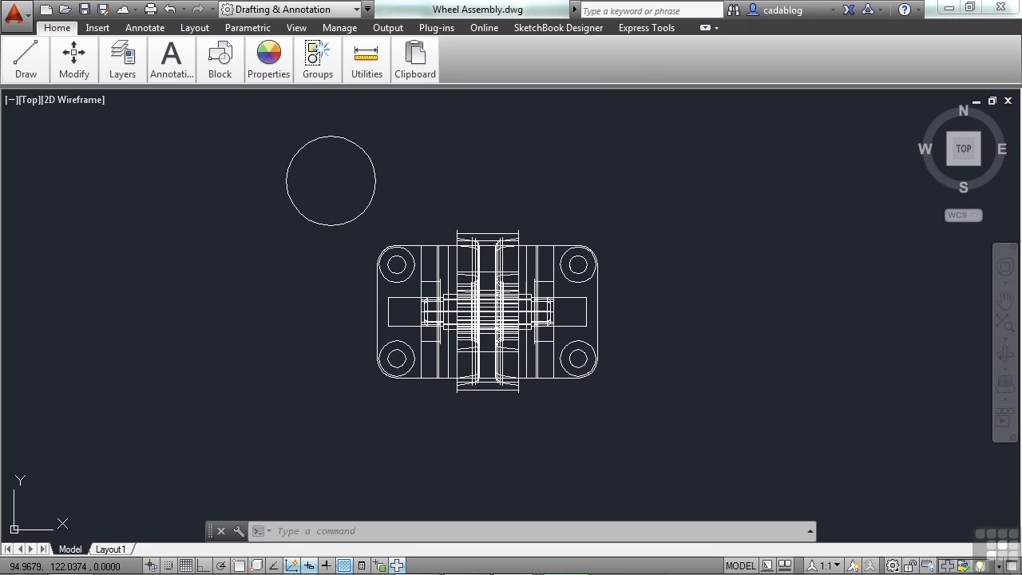
mouse_move(22, 74)
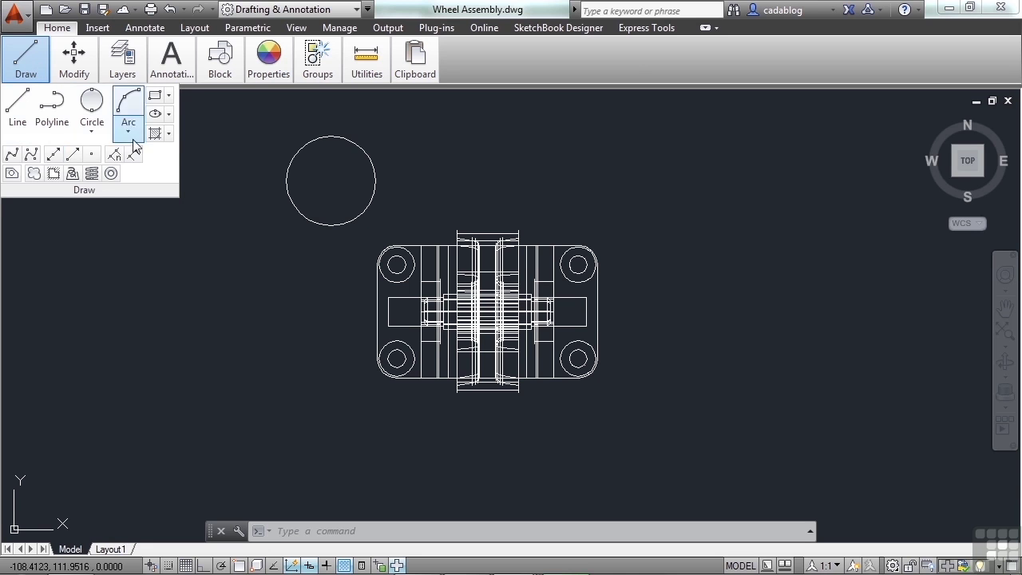
Set the minimize button to Cycle through All and cycle it down to tabs only.
left_click(717, 28)
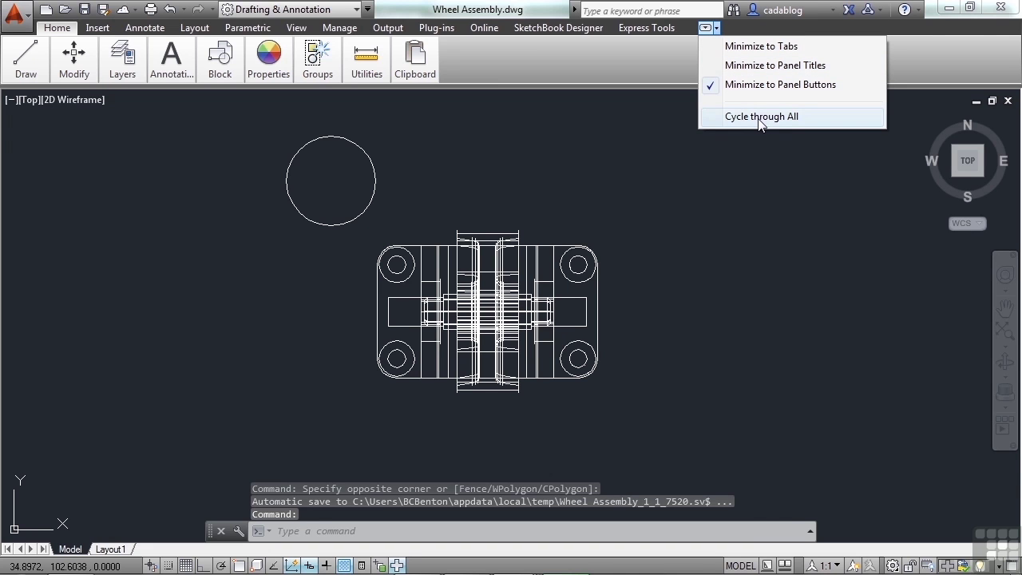
left_click(760, 117)
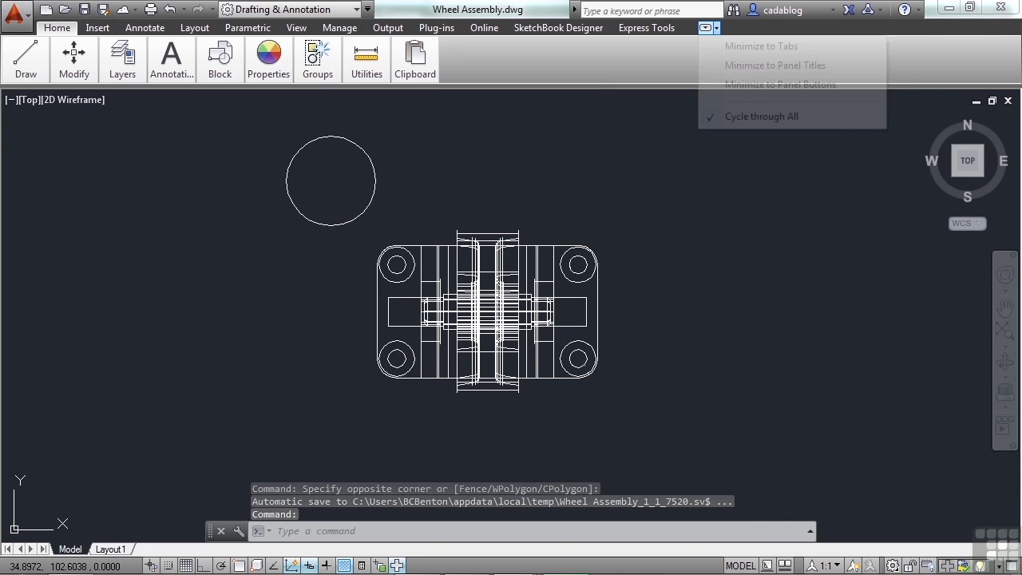
left_click(705, 29)
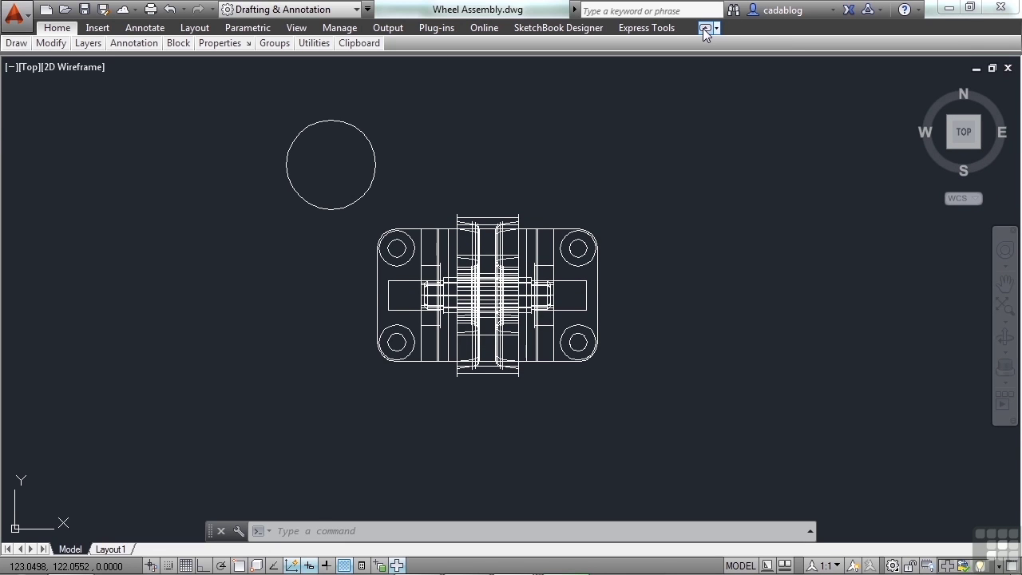
left_click(705, 29)
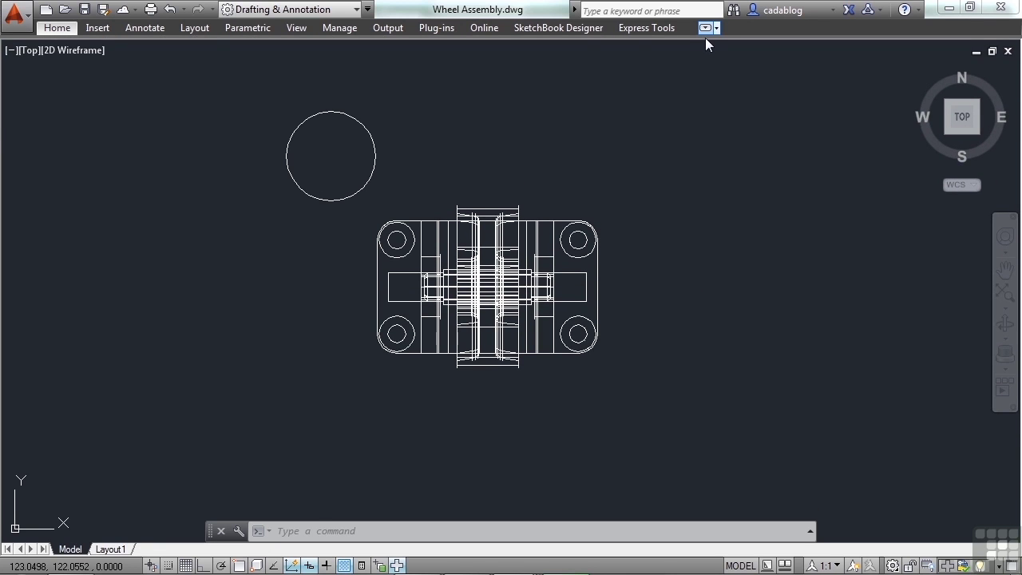
Expand the ribbon to full Home panels (Draw, Modify, Layers, Annotation), then deselect with an empty window.
left_click(705, 31)
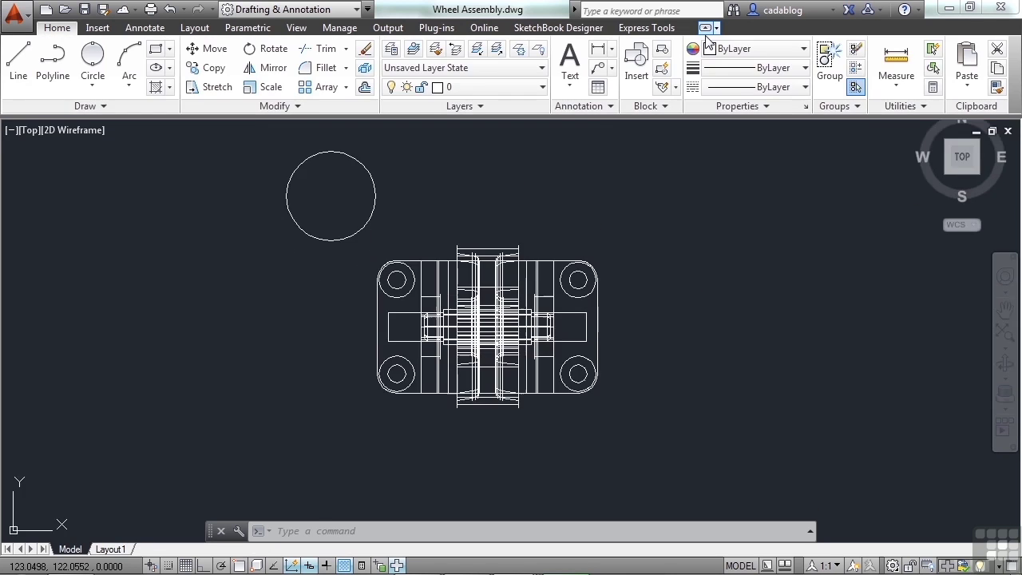
left_click(675, 180)
left_click(645, 181)
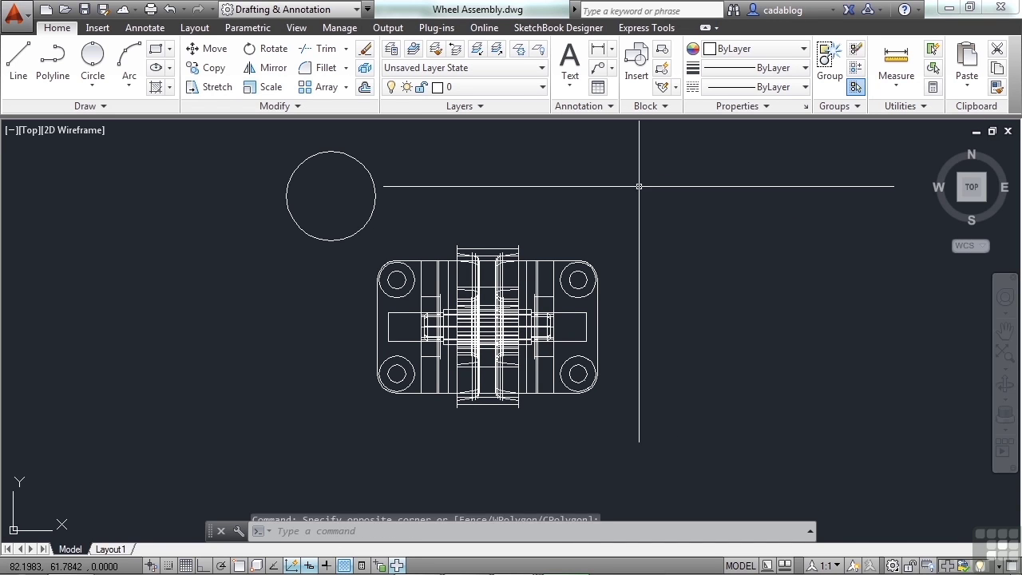